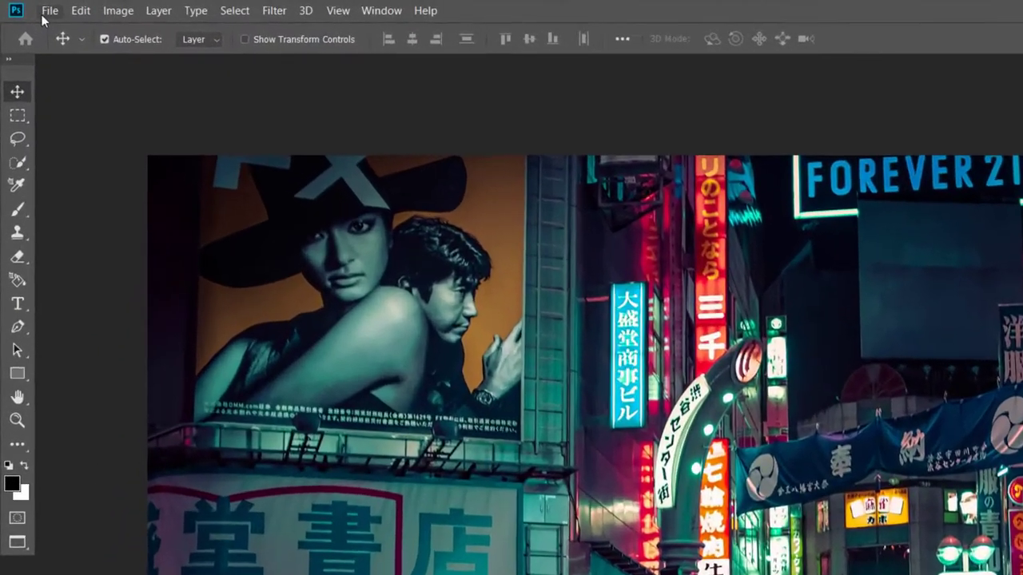
Select Cyberpunk Art.atn from the Action folder in the file-open window.
{"action": "left_click", "coordinate": [25, 8]}
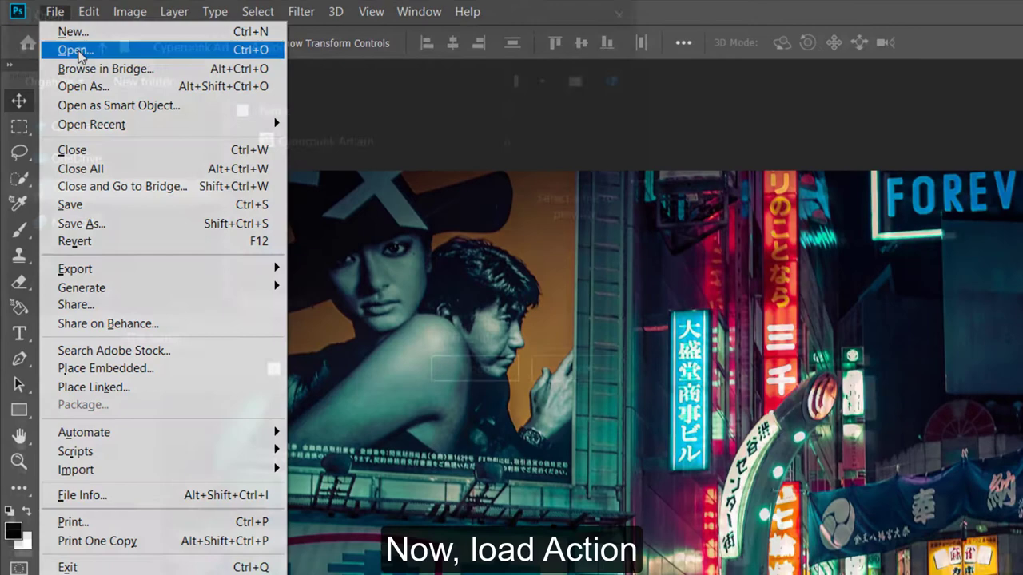
{"action": "left_click", "coordinate": [75, 49]}
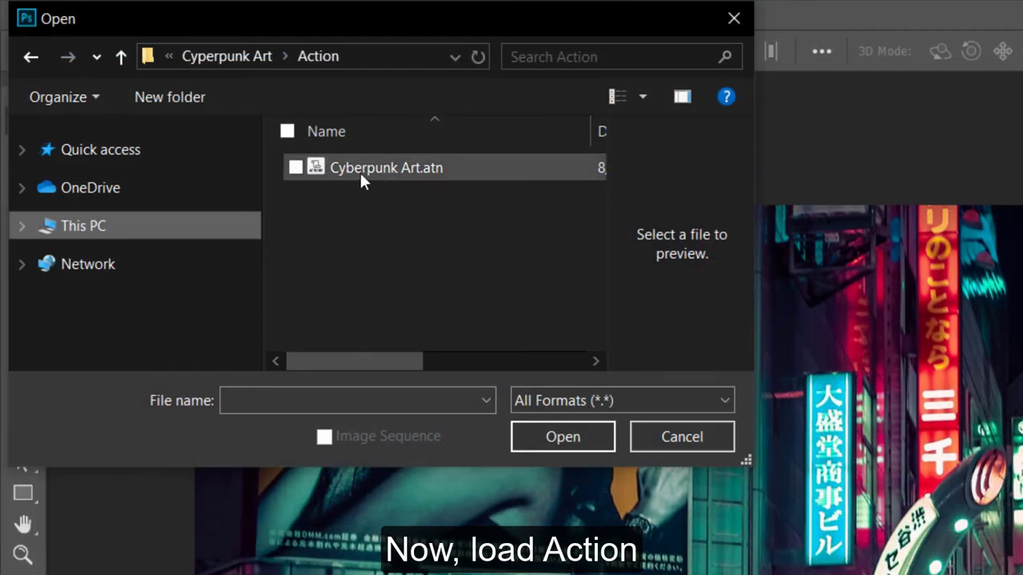
{"action": "left_click", "coordinate": [343, 170]}
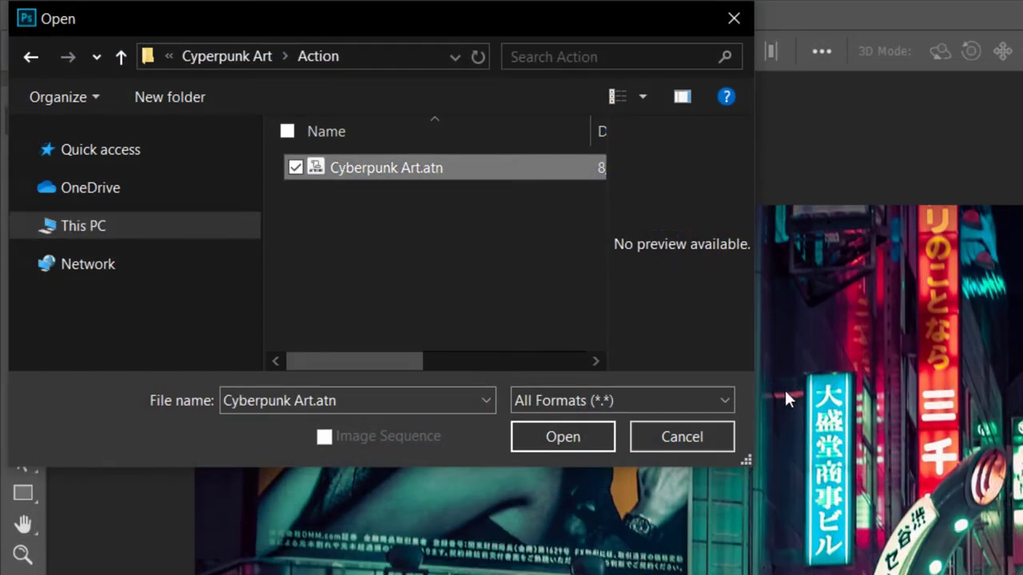
Load the Cyberpunk Art action set and select its Style 1 action.
{"action": "left_click", "coordinate": [559, 439]}
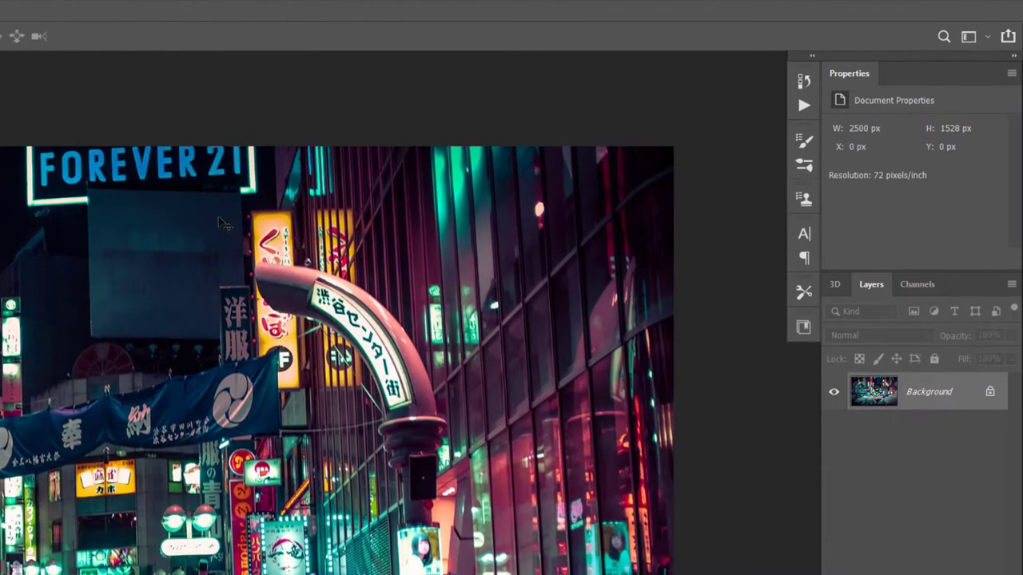
{"action": "left_click", "coordinate": [802, 105]}
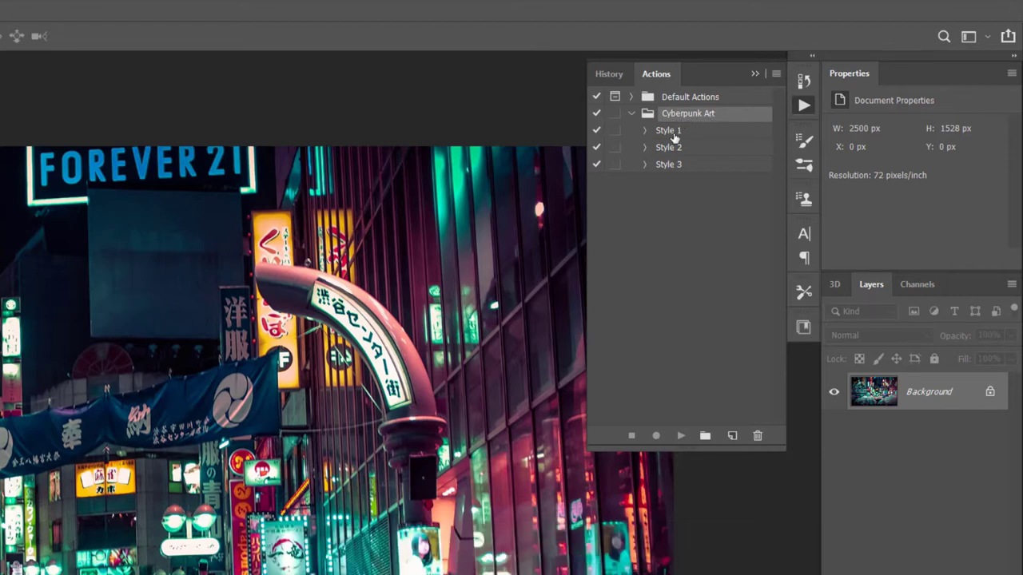
{"action": "left_click", "coordinate": [674, 134]}
{"action": "left_click", "coordinate": [669, 150]}
{"action": "left_click", "coordinate": [670, 165]}
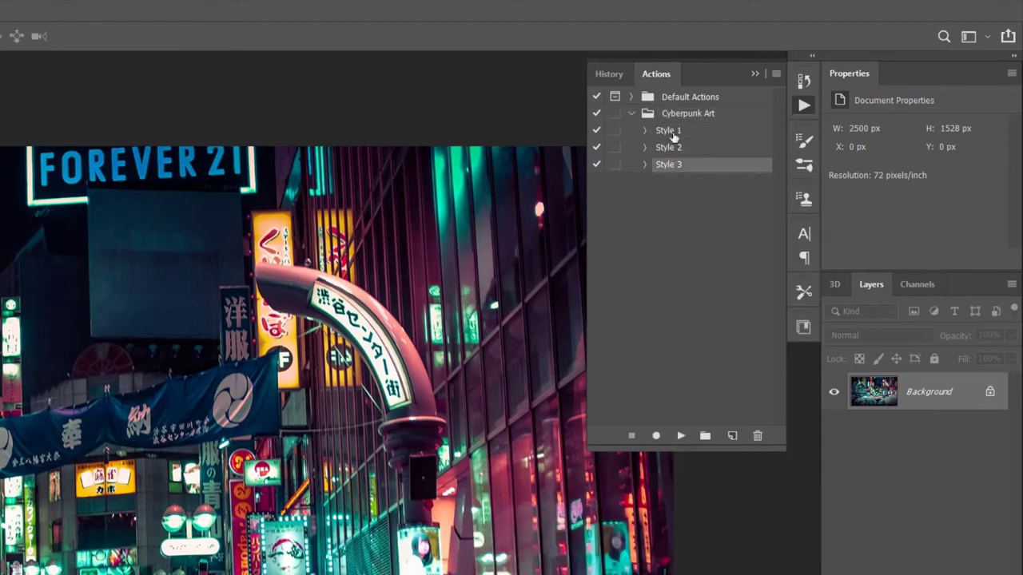
{"action": "left_click", "coordinate": [673, 132]}
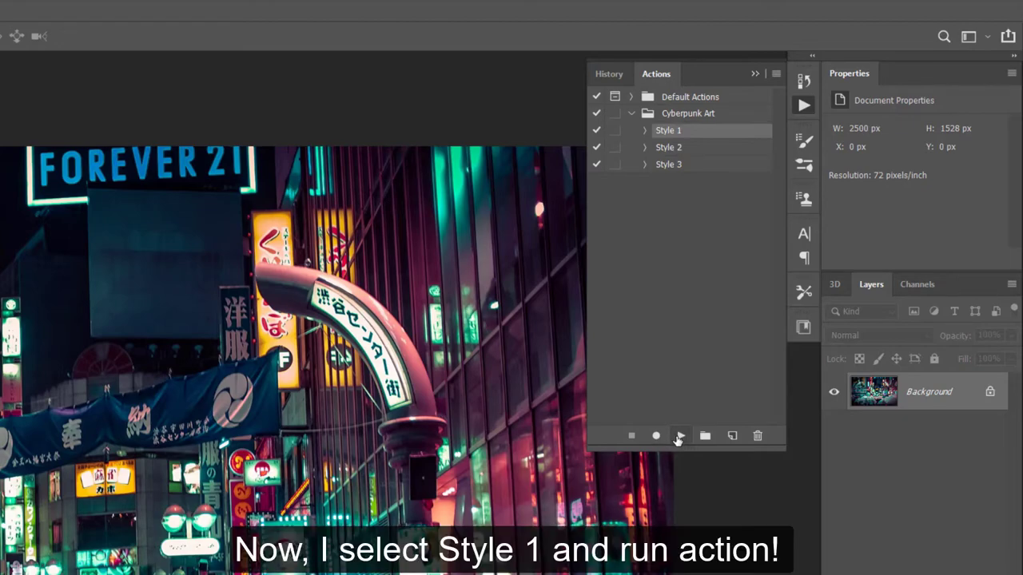
Play Style 1 on the street photo, then show only the original Background to compare.
{"action": "left_click", "coordinate": [678, 437]}
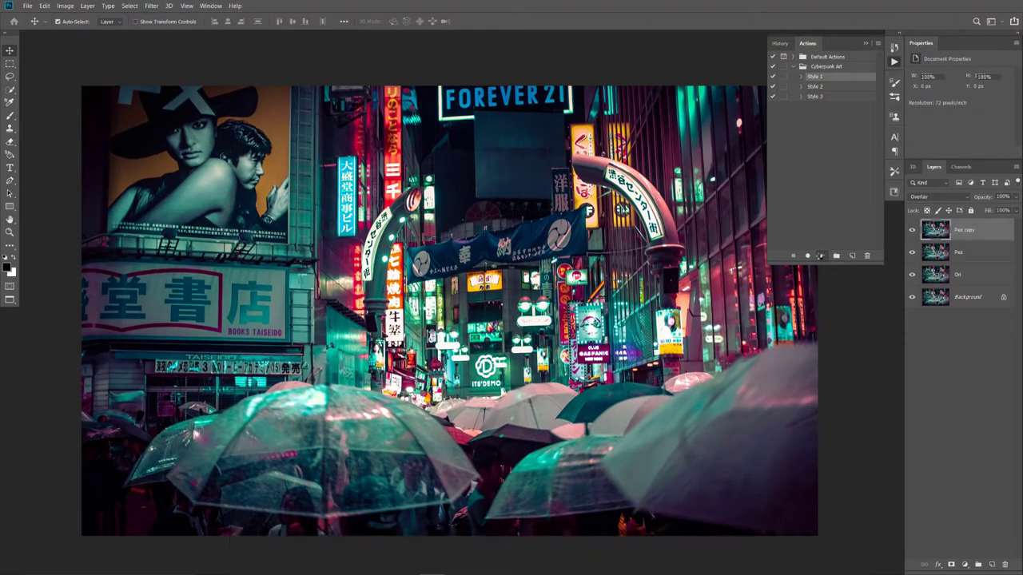
{"action": "left_click", "coordinate": [819, 256]}
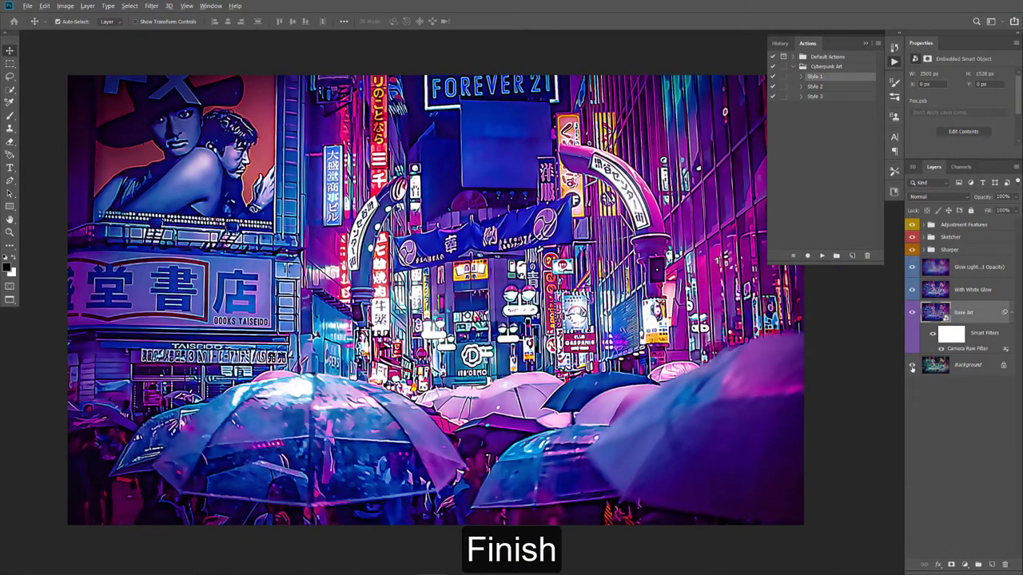
{"action": "left_click", "coordinate": [911, 365], "text": "alt"}
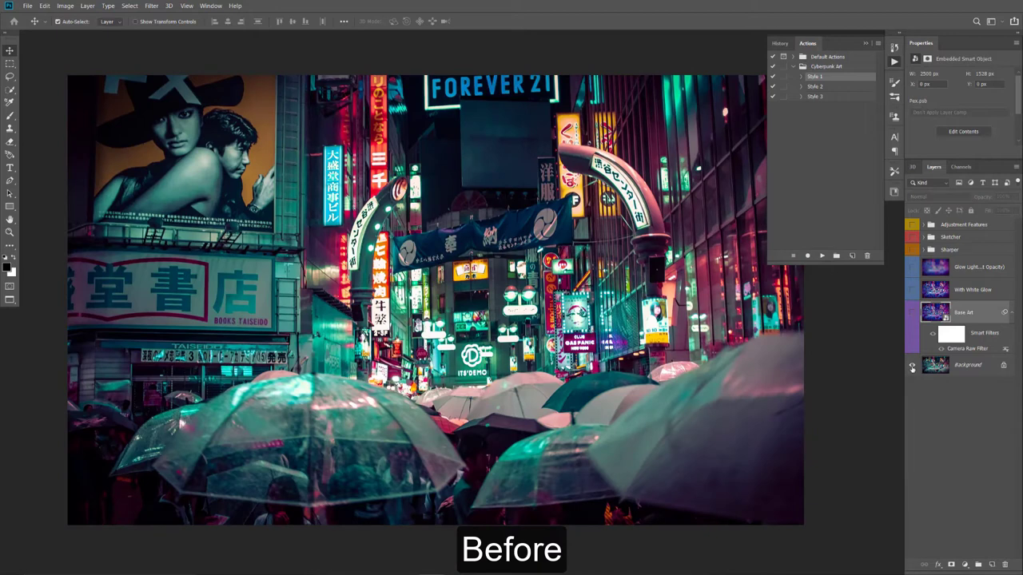
Restore the full result and dim the Glow Light over All layer to about 21% opacity.
{"action": "left_click", "coordinate": [912, 365], "text": "alt"}
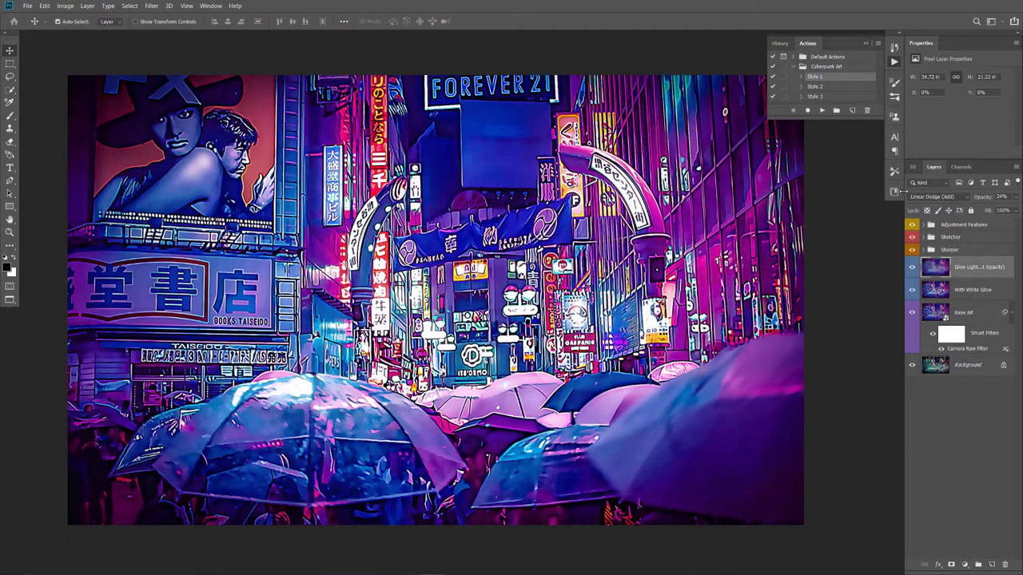
{"action": "left_click_drag", "start_coordinate": [902, 191], "coordinate": [871, 191]}
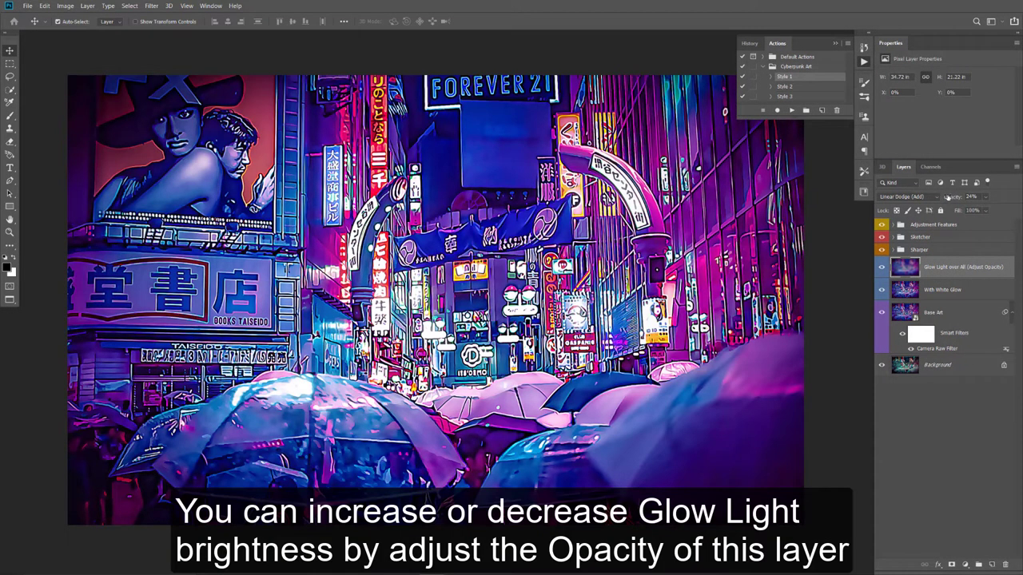
{"action": "left_click_drag", "start_coordinate": [953, 198], "coordinate": [983, 200]}
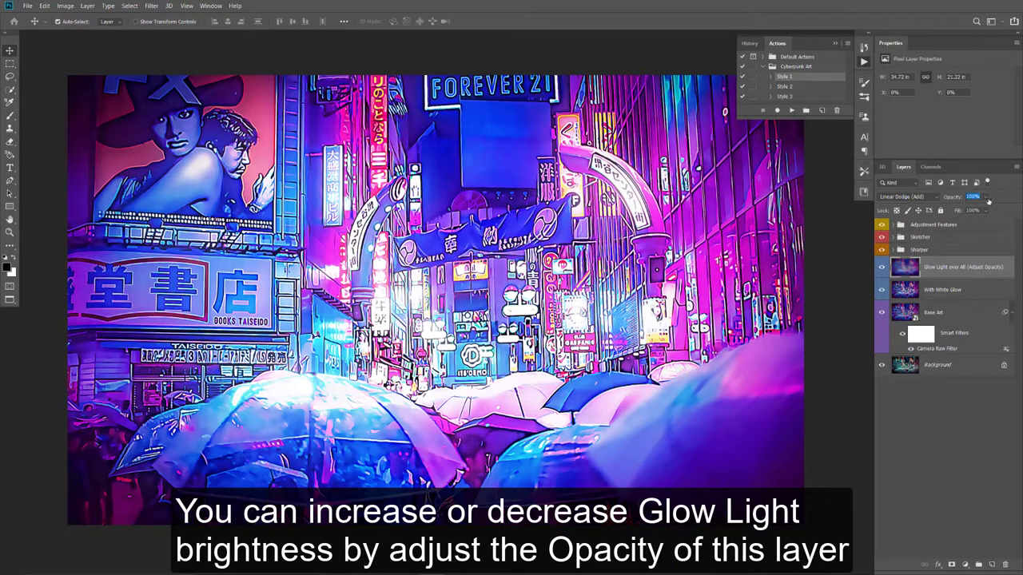
{"action": "left_click_drag", "start_coordinate": [951, 199], "coordinate": [1003, 200]}
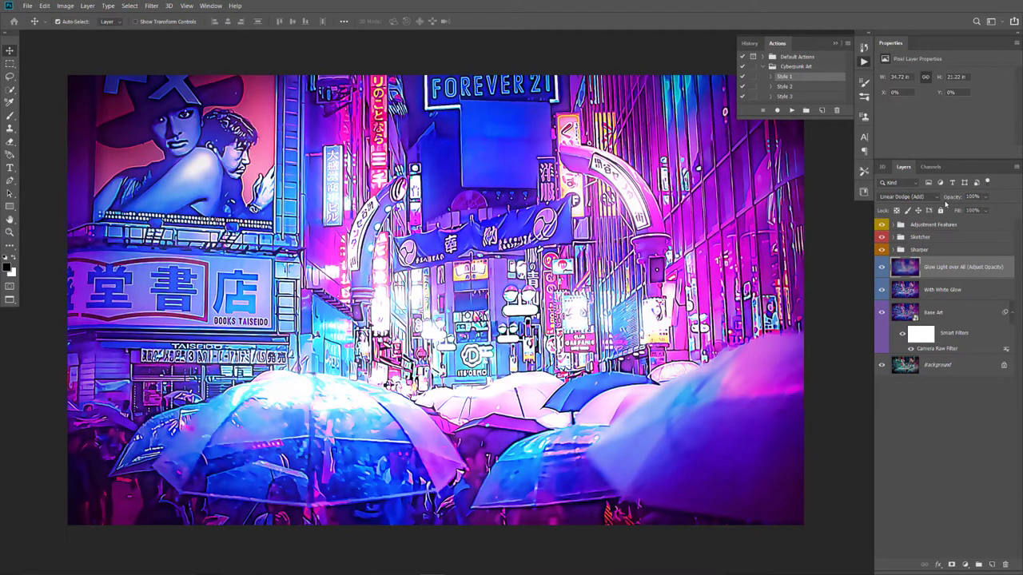
{"action": "left_click_drag", "start_coordinate": [951, 200], "coordinate": [945, 200]}
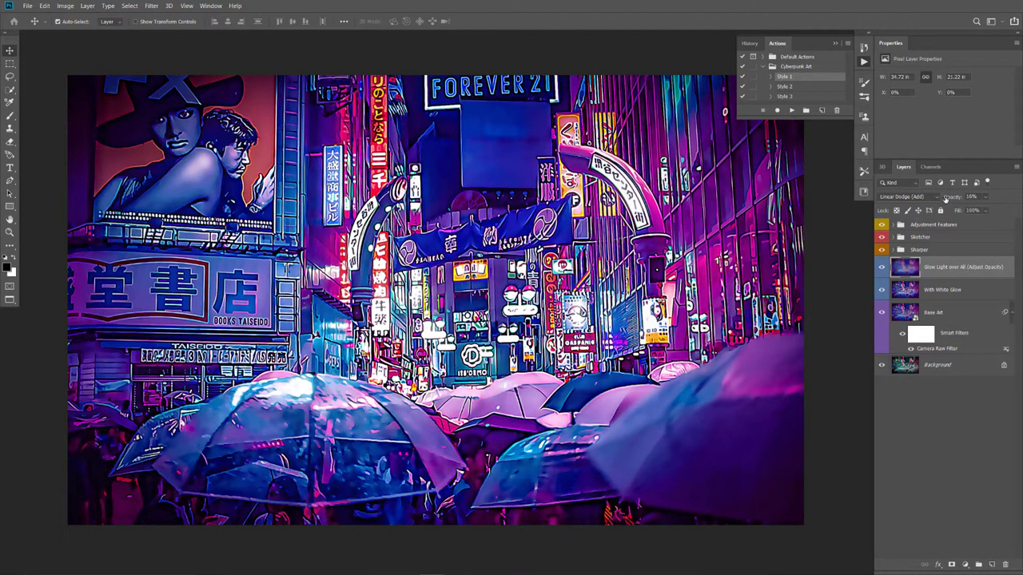
{"action": "left_click_drag", "start_coordinate": [949, 200], "coordinate": [952, 200]}
Hide and reshow the With White Glow layer to compare its effect.
{"action": "left_click", "coordinate": [946, 292]}
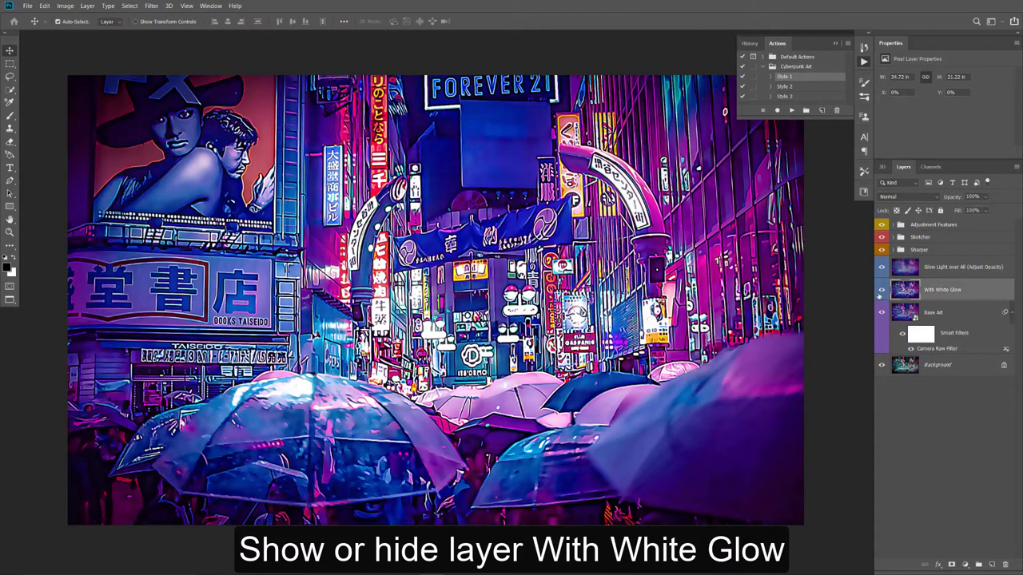
{"action": "left_click", "coordinate": [882, 291]}
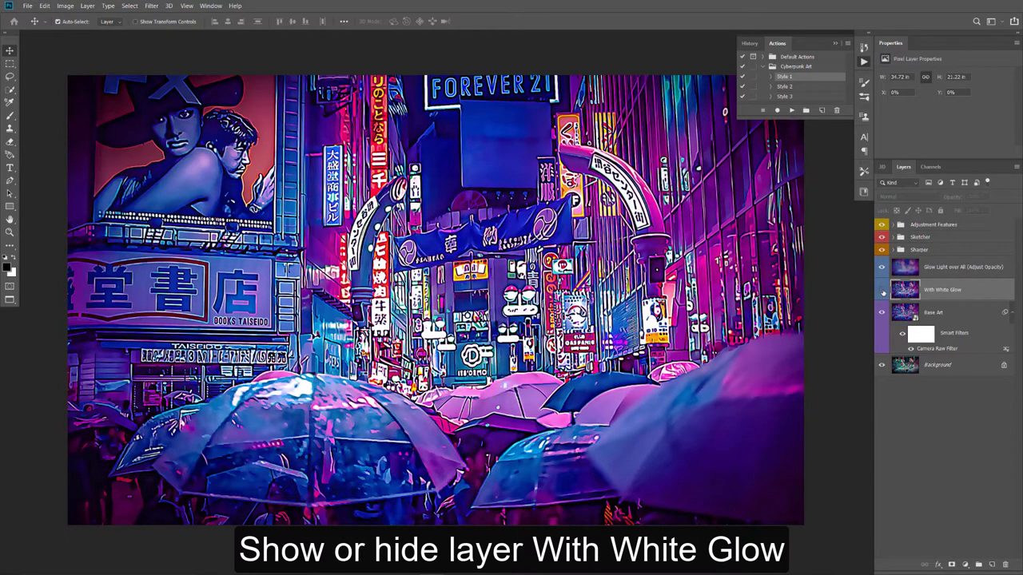
{"action": "left_click", "coordinate": [882, 291]}
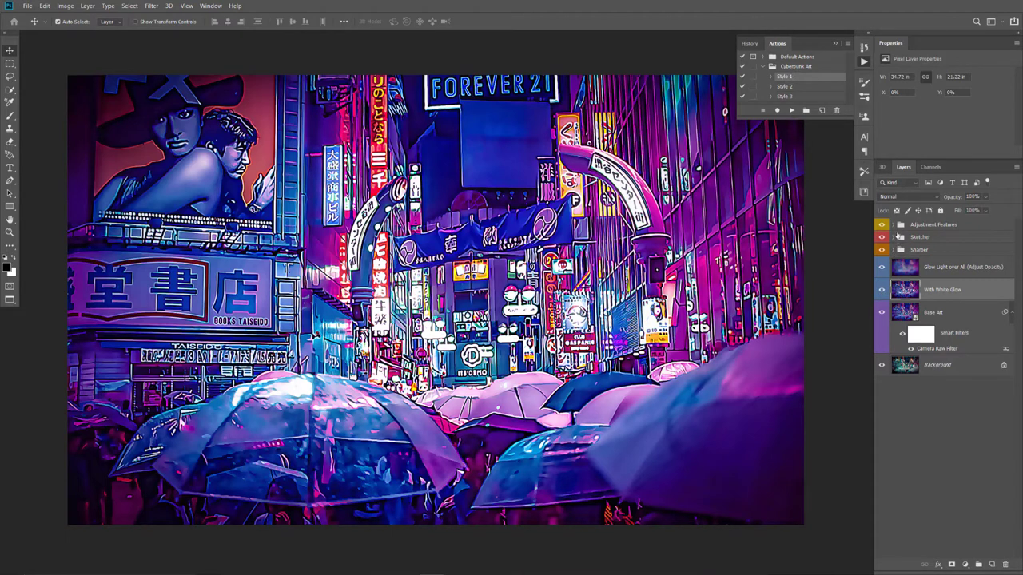
{"action": "left_click", "coordinate": [896, 225]}
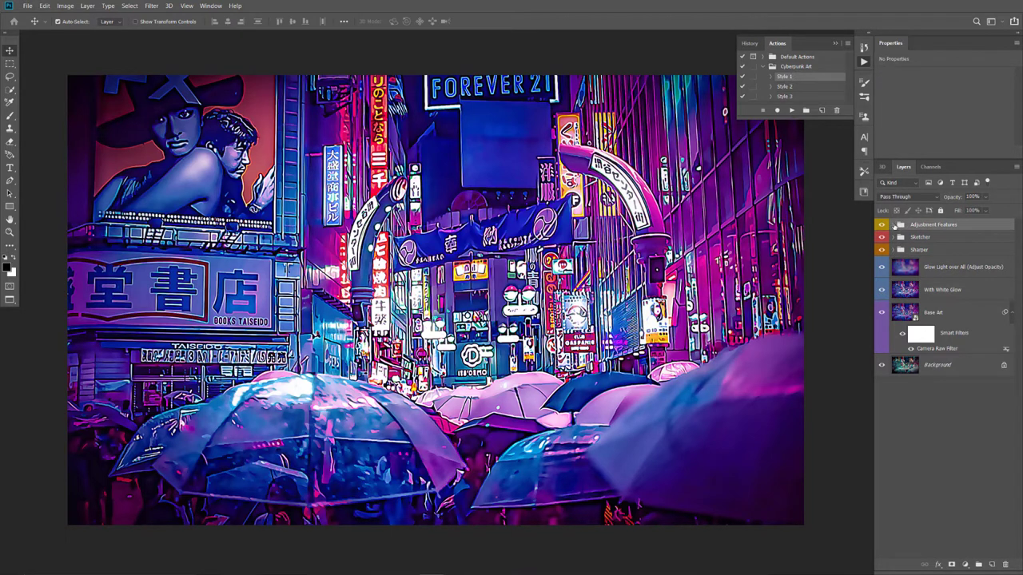
Expand Adjustment Features and retune Brightness/Contrast to Brightness 5, Contrast 2.
{"action": "left_click", "coordinate": [894, 225]}
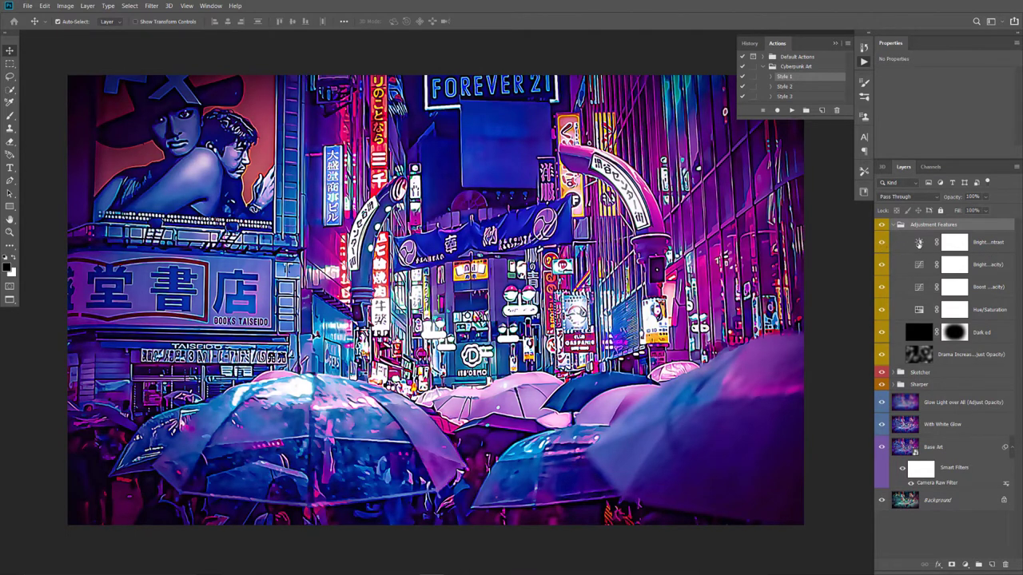
{"action": "left_click", "coordinate": [919, 243]}
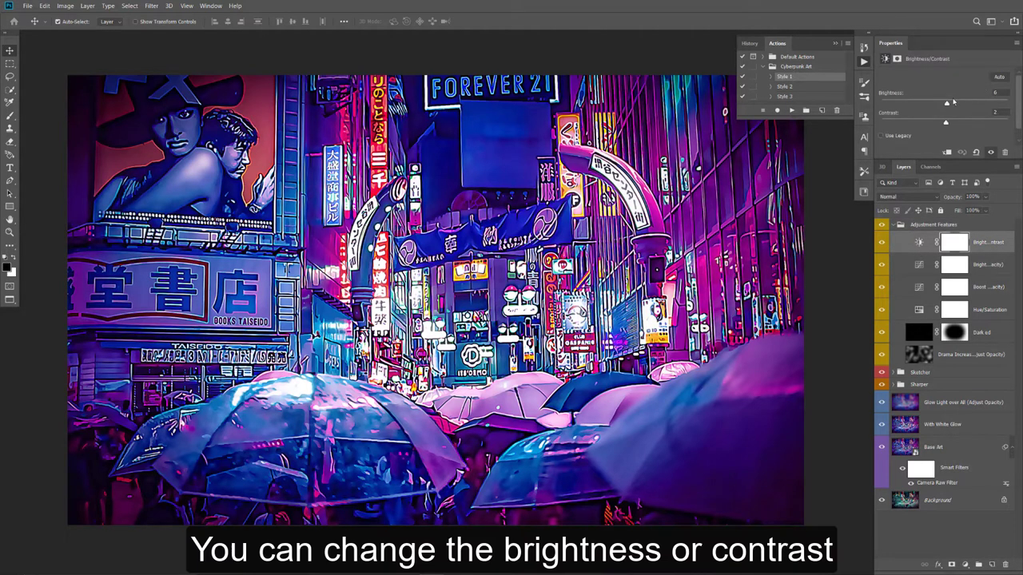
{"action": "mouse_move", "coordinate": [949, 105]}
{"action": "left_mouse_down"}
{"action": "mouse_move", "coordinate": [901, 105]}
{"action": "mouse_move", "coordinate": [946, 106]}
{"action": "left_mouse_up"}
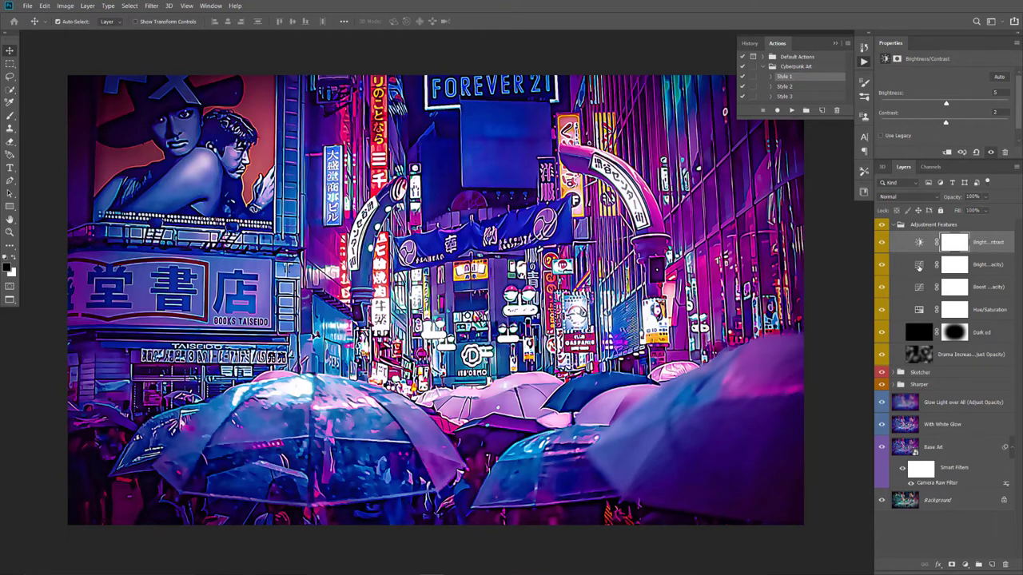
{"action": "left_click", "coordinate": [918, 267]}
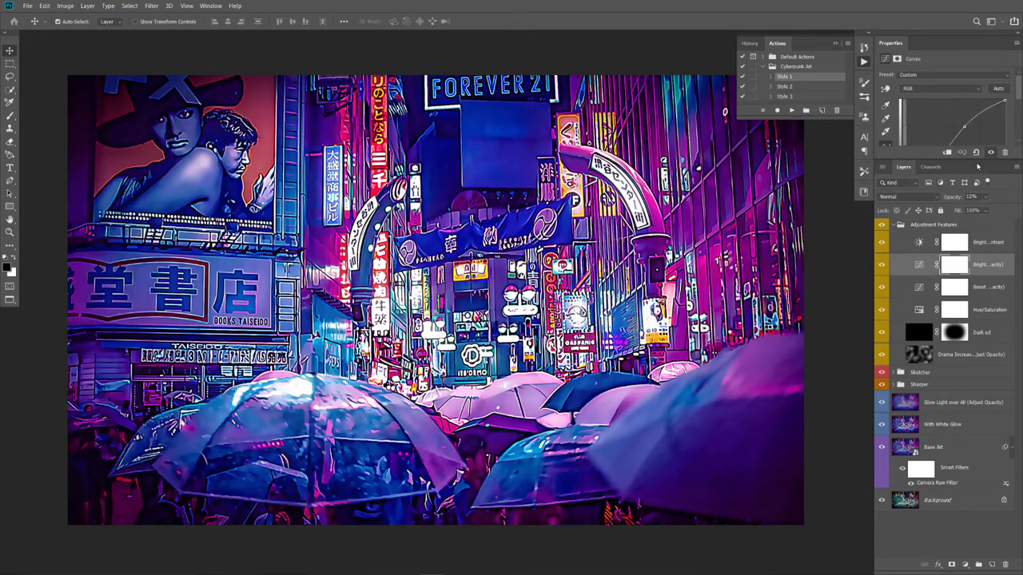
Enlarge the properties area and set the Curves layer opacity to 24%.
{"action": "left_click_drag", "start_coordinate": [962, 160], "coordinate": [962, 237]}
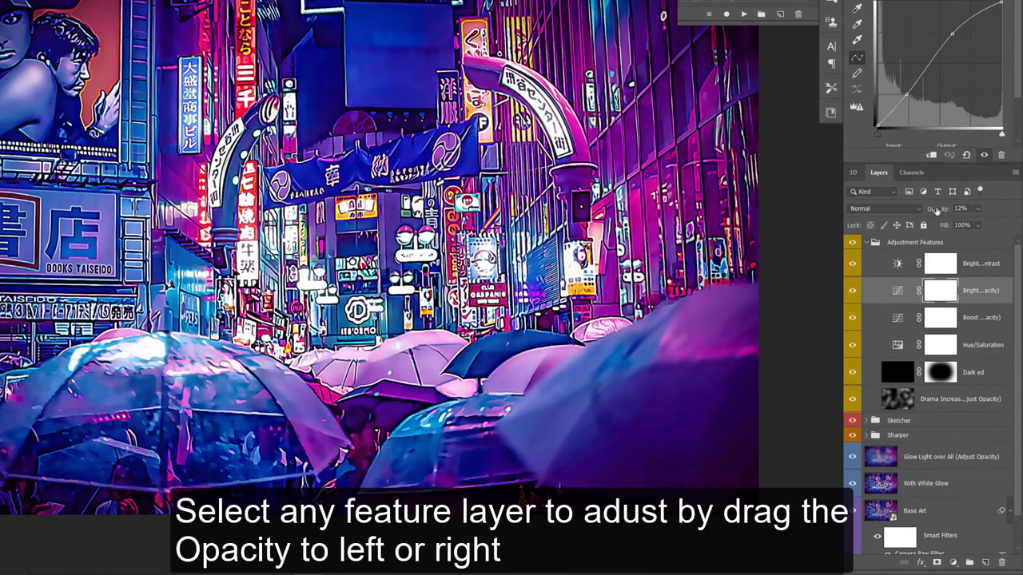
{"action": "left_click_drag", "start_coordinate": [936, 211], "coordinate": [996, 219]}
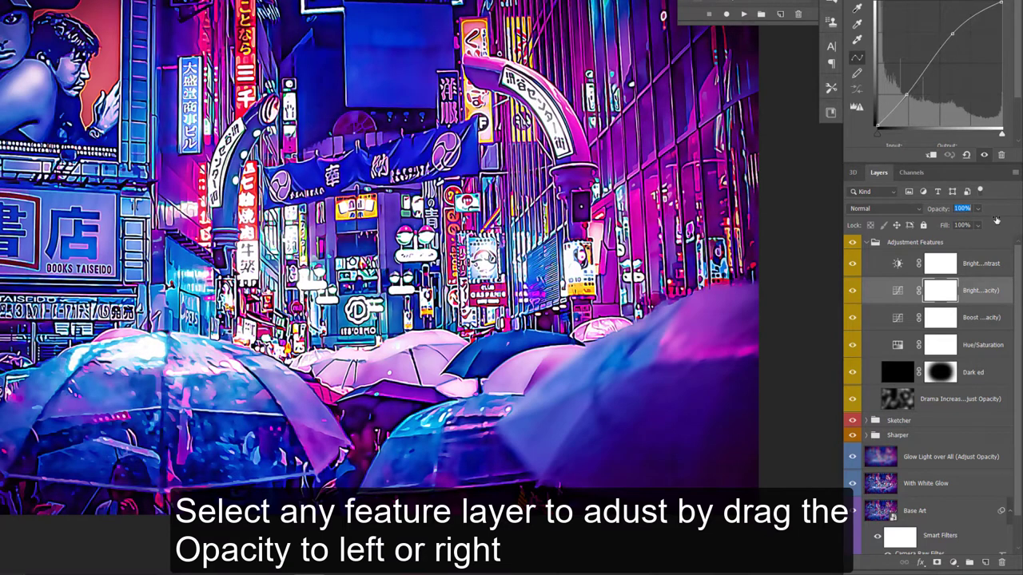
{"action": "left_click_drag", "start_coordinate": [1019, 222], "coordinate": [944, 217]}
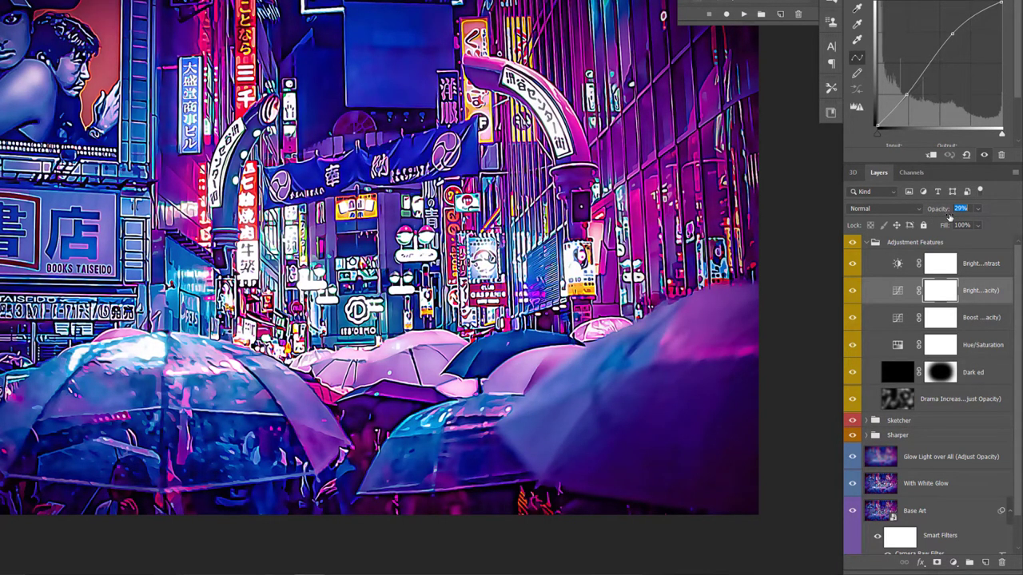
{"action": "left_click_drag", "start_coordinate": [948, 217], "coordinate": [943, 216]}
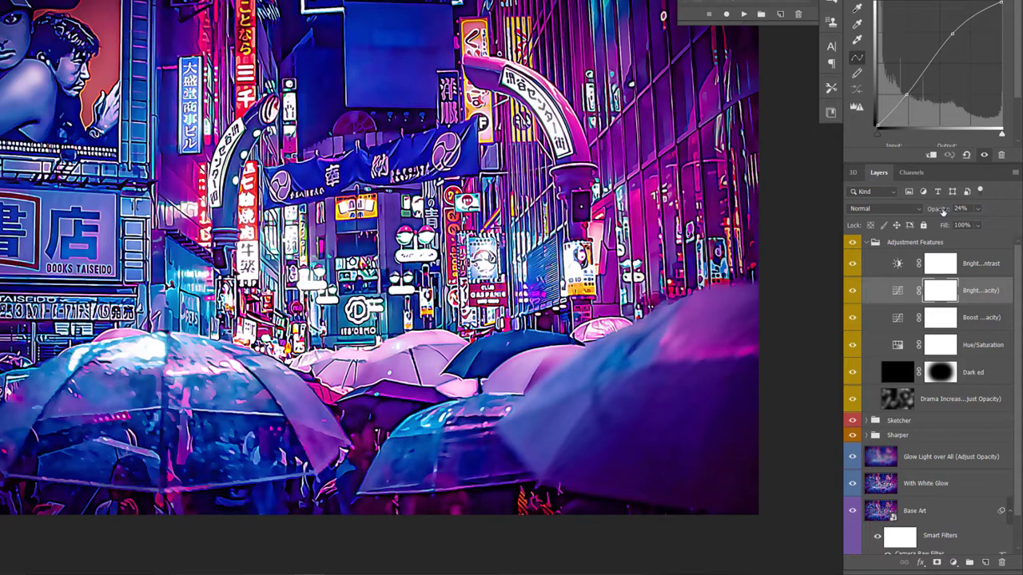
Widen the layer list and set the Boost Shadow layer's opacity to 18%.
{"action": "left_click", "coordinate": [903, 320]}
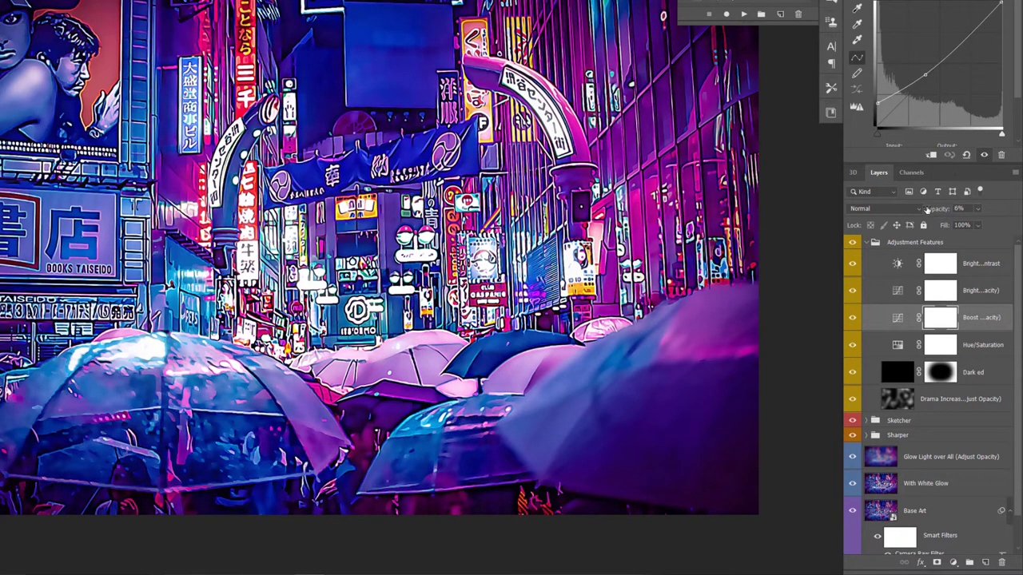
{"action": "mouse_move", "coordinate": [936, 212]}
{"action": "left_mouse_down"}
{"action": "mouse_move", "coordinate": [959, 210]}
{"action": "mouse_move", "coordinate": [943, 211]}
{"action": "left_mouse_up"}
{"action": "left_click_drag", "start_coordinate": [843, 263], "coordinate": [787, 263]}
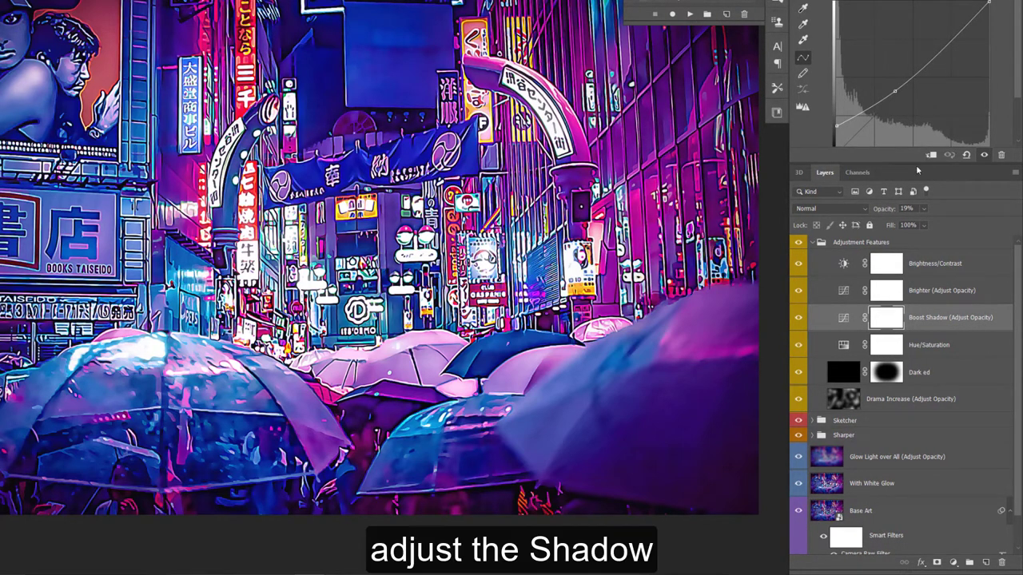
{"action": "left_click_drag", "start_coordinate": [884, 211], "coordinate": [943, 210]}
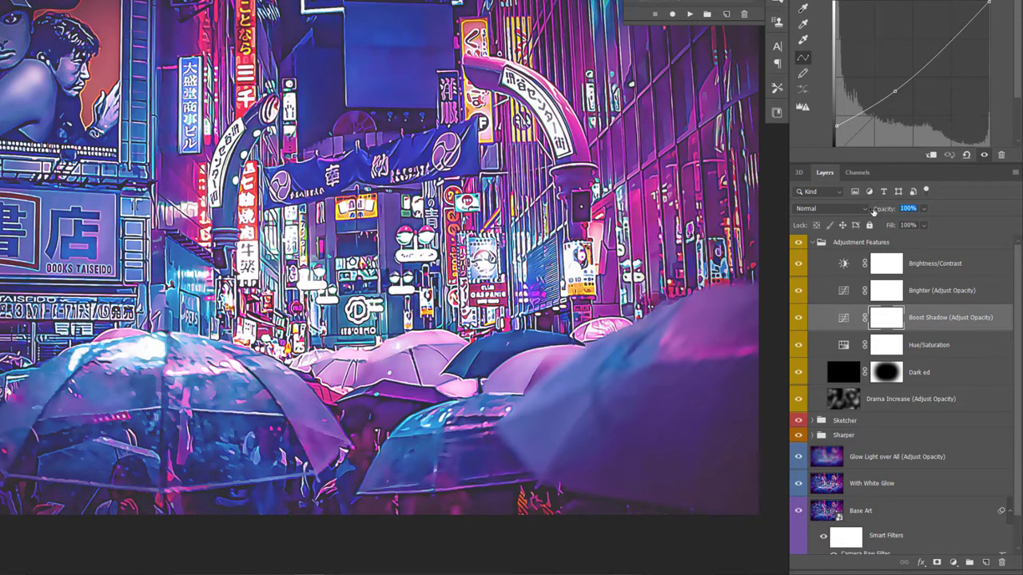
{"action": "left_click_drag", "start_coordinate": [879, 212], "coordinate": [833, 216]}
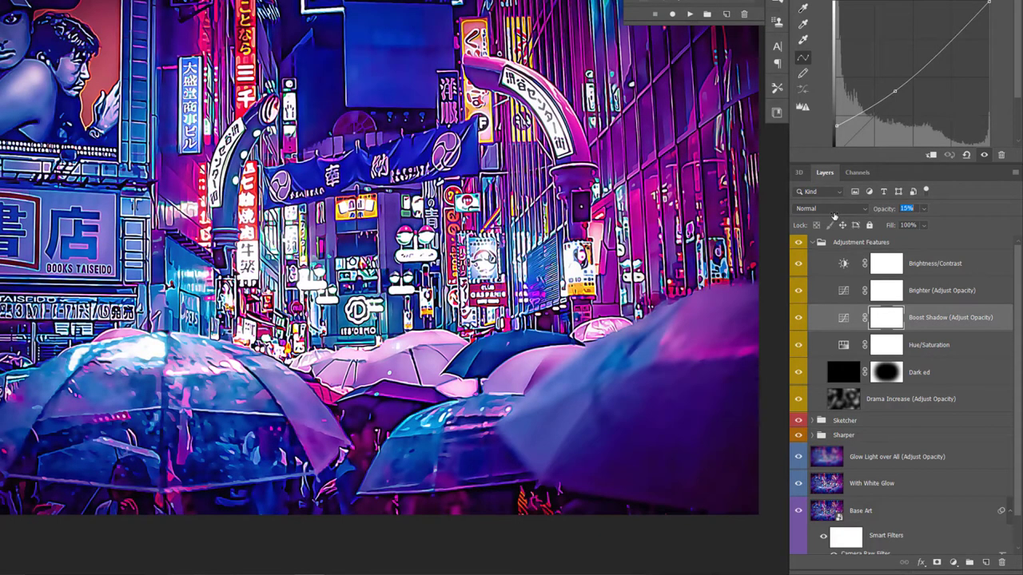
{"action": "key", "text": "Return"}
Try a Hue/Saturation hue shift, then return the hue to 0.
{"action": "left_click", "coordinate": [940, 347]}
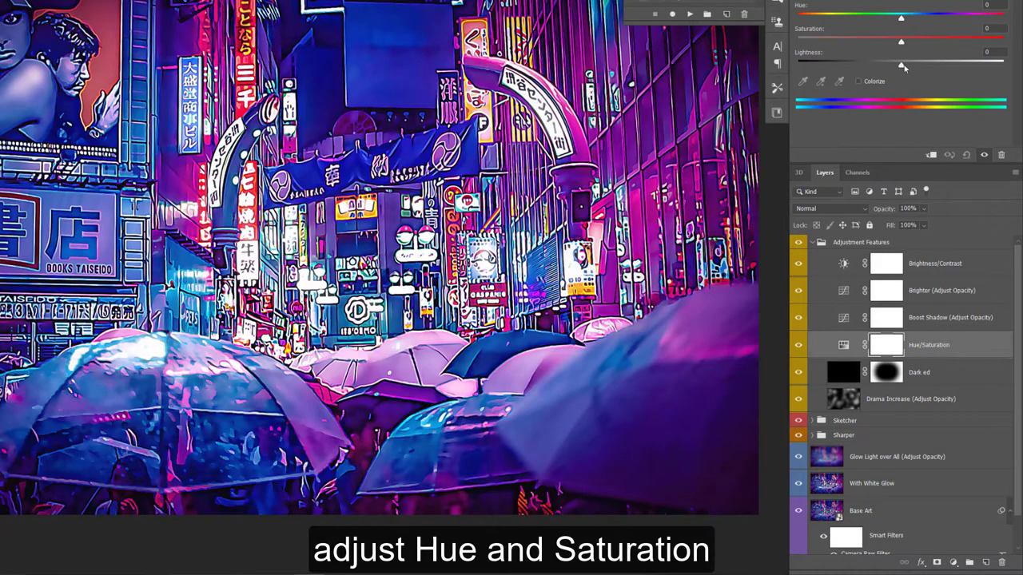
{"action": "mouse_move", "coordinate": [901, 20]}
{"action": "left_mouse_down"}
{"action": "mouse_move", "coordinate": [910, 24]}
{"action": "mouse_move", "coordinate": [900, 24]}
{"action": "left_mouse_up"}
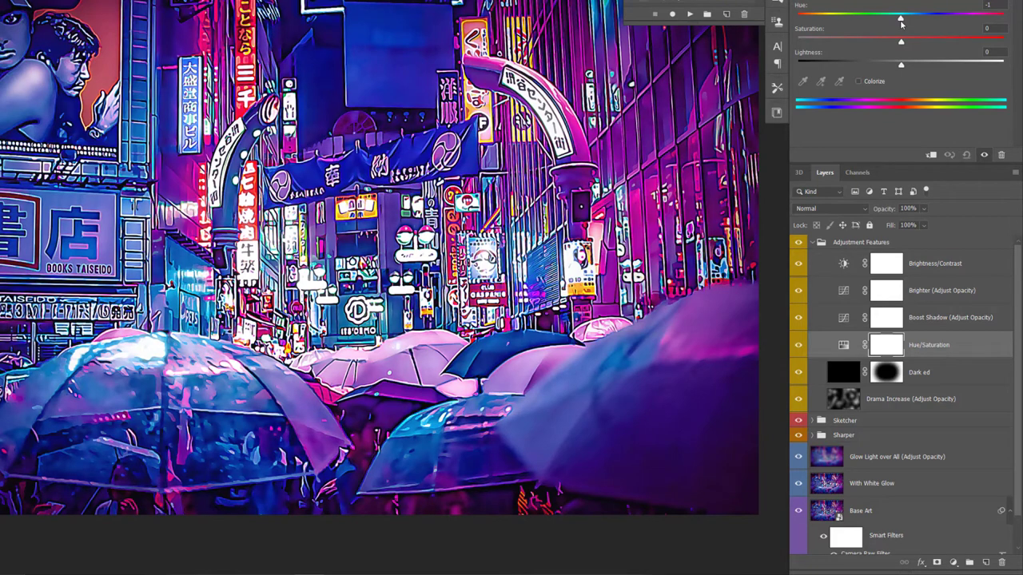
{"action": "left_click_drag", "start_coordinate": [901, 22], "coordinate": [902, 20]}
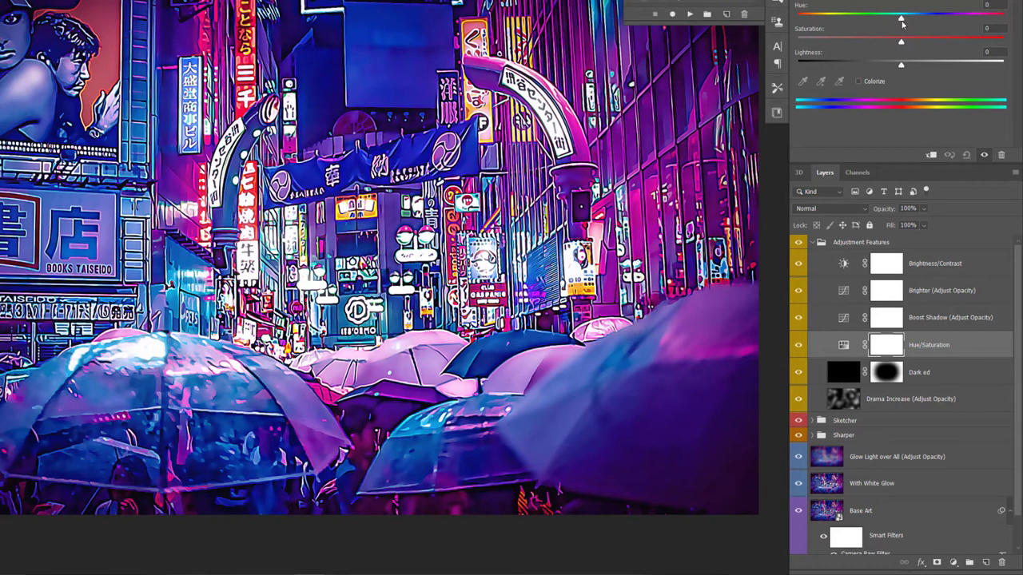
Compare the Dark ed Multiply vignette on and off, and set it to 16% opacity.
{"action": "left_click", "coordinate": [853, 378]}
{"action": "left_click", "coordinate": [796, 373]}
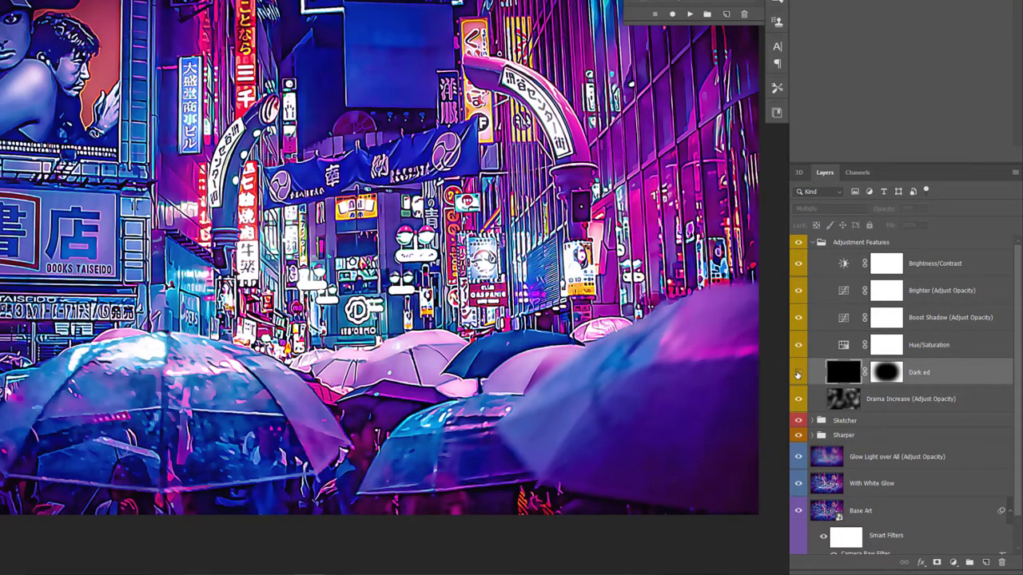
{"action": "left_click", "coordinate": [797, 373]}
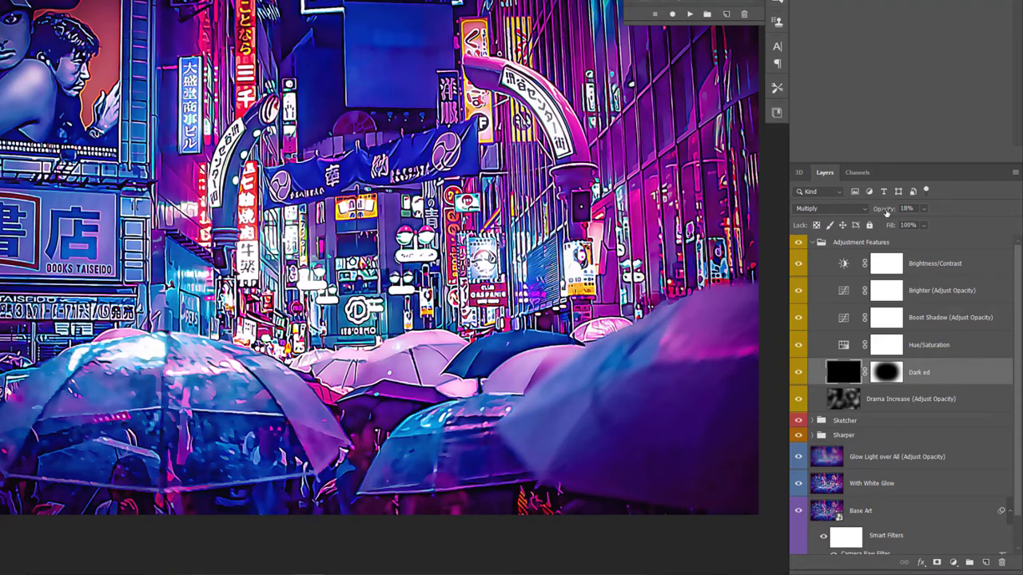
{"action": "mouse_move", "coordinate": [892, 211]}
{"action": "left_mouse_down"}
{"action": "mouse_move", "coordinate": [918, 212]}
{"action": "mouse_move", "coordinate": [898, 215]}
{"action": "left_mouse_up"}
Compare the Drama Increase Soft Light layer on and off and set its opacity to 24%.
{"action": "left_click", "coordinate": [922, 405]}
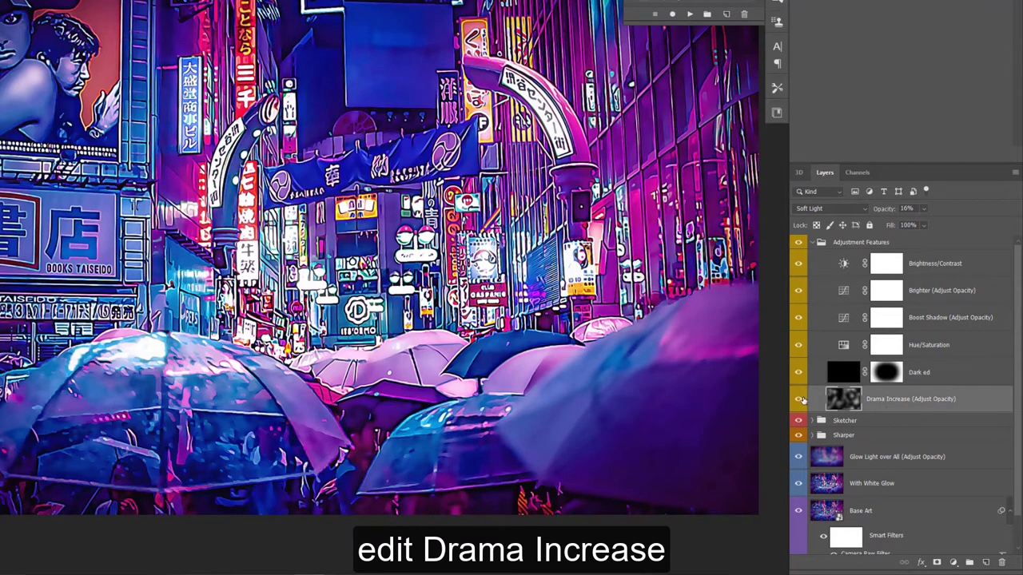
{"action": "left_click", "coordinate": [798, 400]}
{"action": "left_click", "coordinate": [799, 400]}
{"action": "left_click", "coordinate": [885, 209]}
{"action": "left_click_drag", "start_coordinate": [884, 209], "coordinate": [956, 212]}
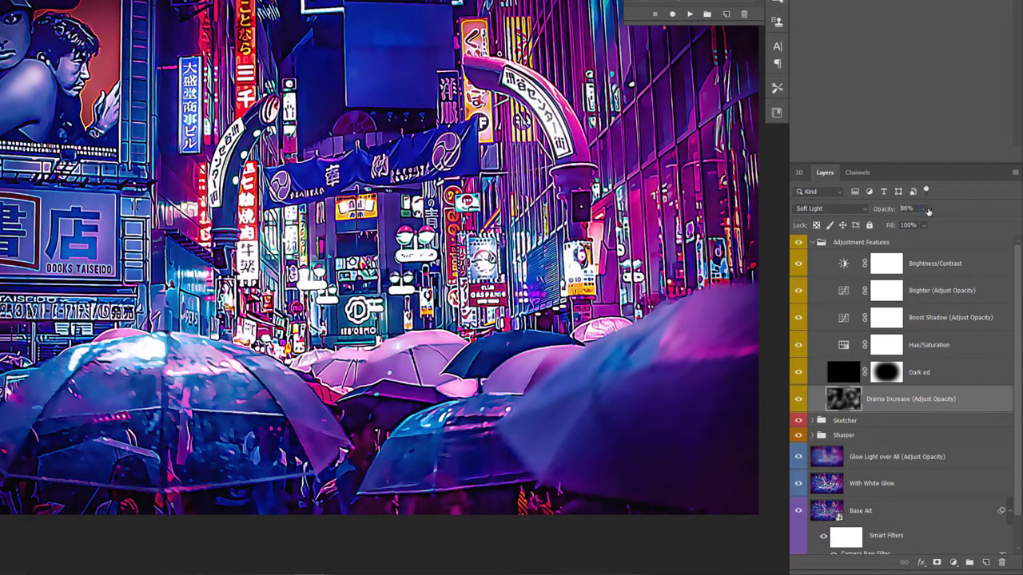
{"action": "left_click_drag", "start_coordinate": [956, 211], "coordinate": [911, 216]}
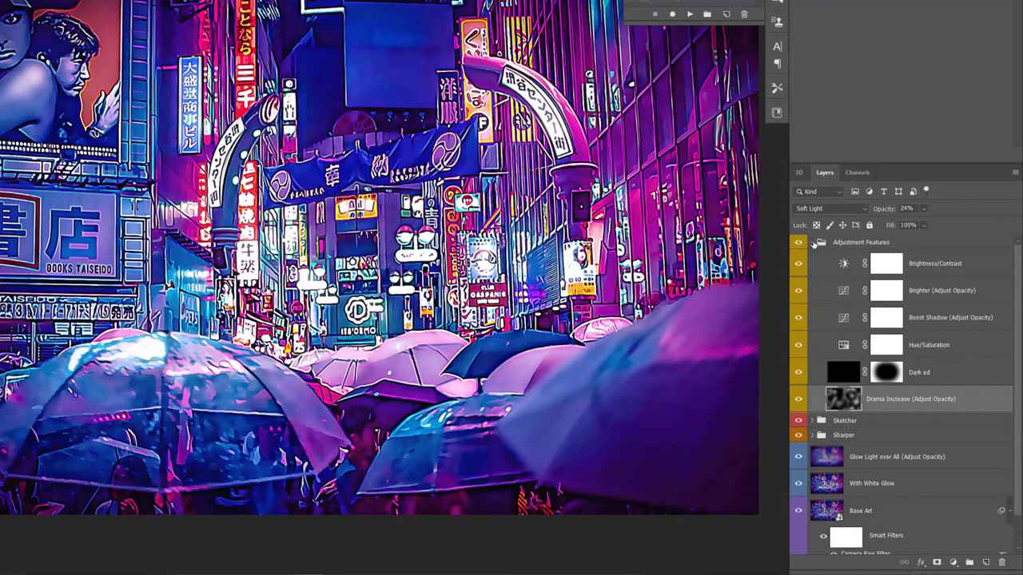
{"action": "left_click", "coordinate": [813, 242]}
{"action": "left_click", "coordinate": [813, 242]}
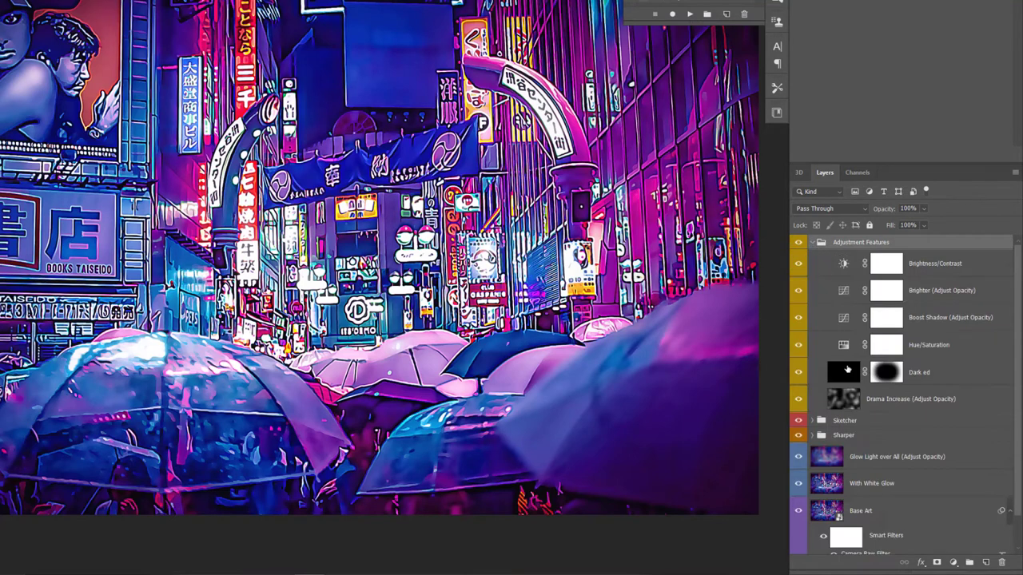
Compare Sketch 1, 2 and 3 in the Sketcher group, leaving Sketch 3 visible.
{"action": "left_click", "coordinate": [813, 243]}
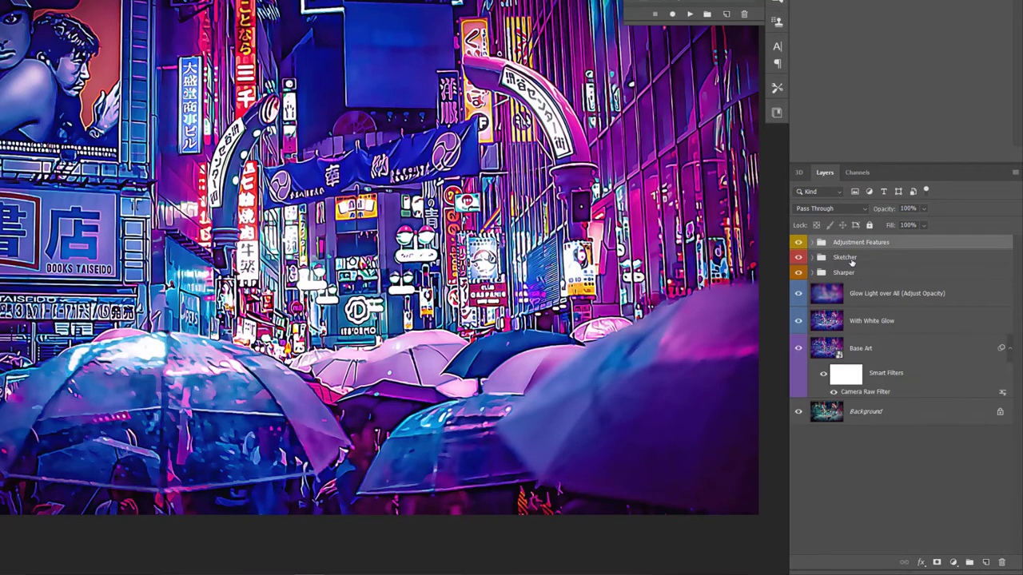
{"action": "left_click", "coordinate": [868, 260]}
{"action": "left_click", "coordinate": [813, 257]}
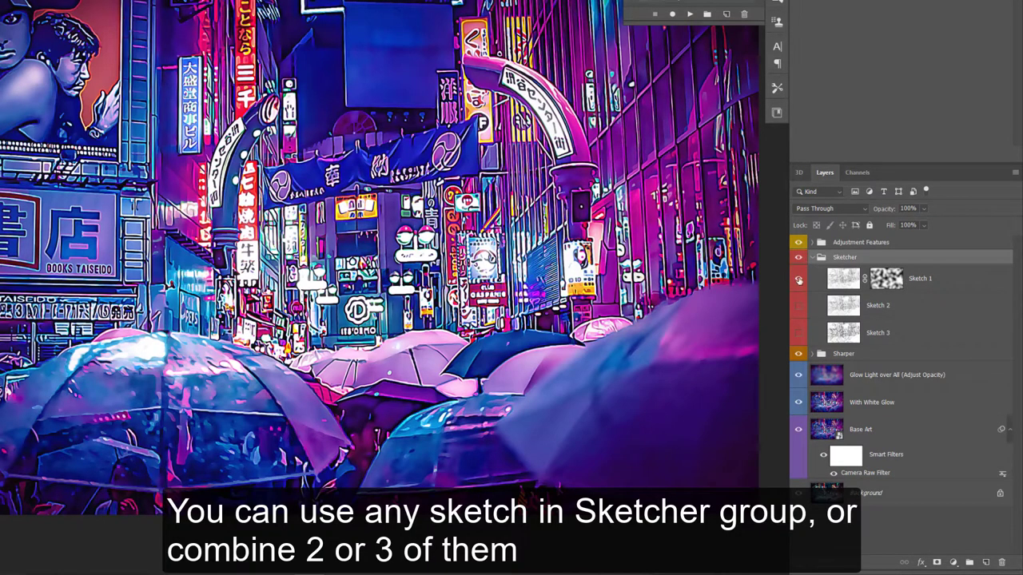
{"action": "left_click", "coordinate": [799, 279]}
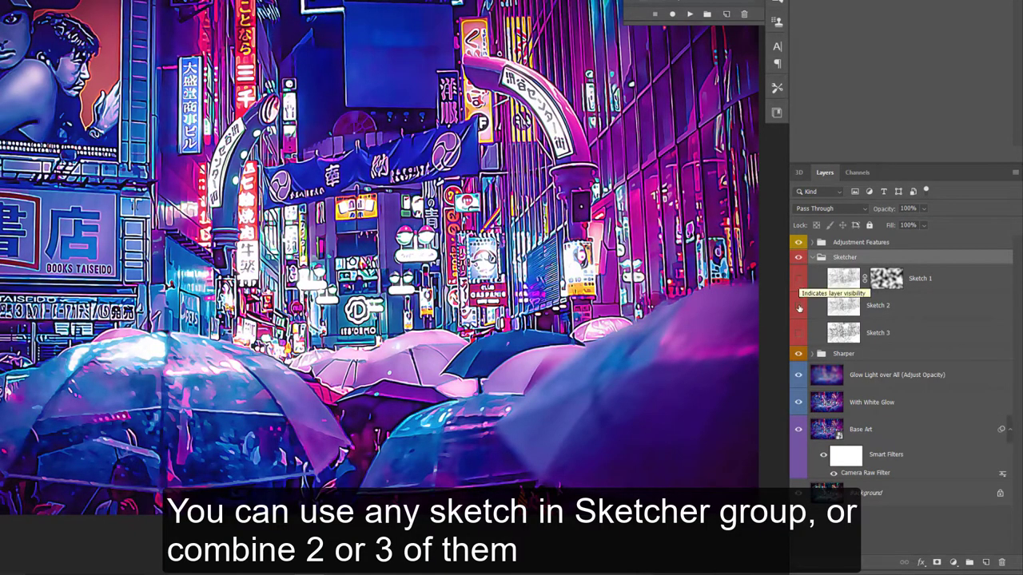
{"action": "left_click", "coordinate": [799, 307]}
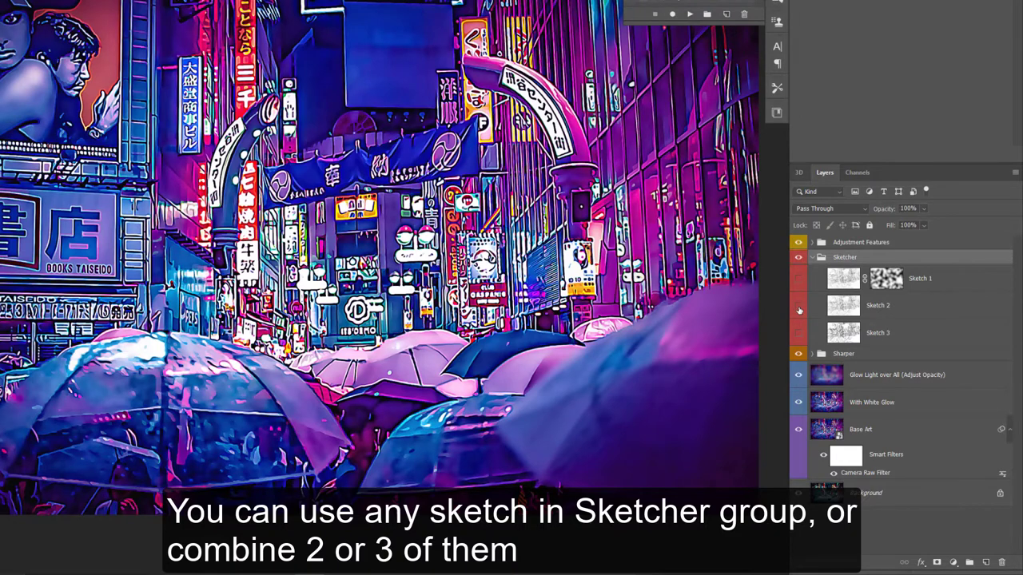
{"action": "left_click", "coordinate": [798, 310]}
{"action": "left_click", "coordinate": [798, 334]}
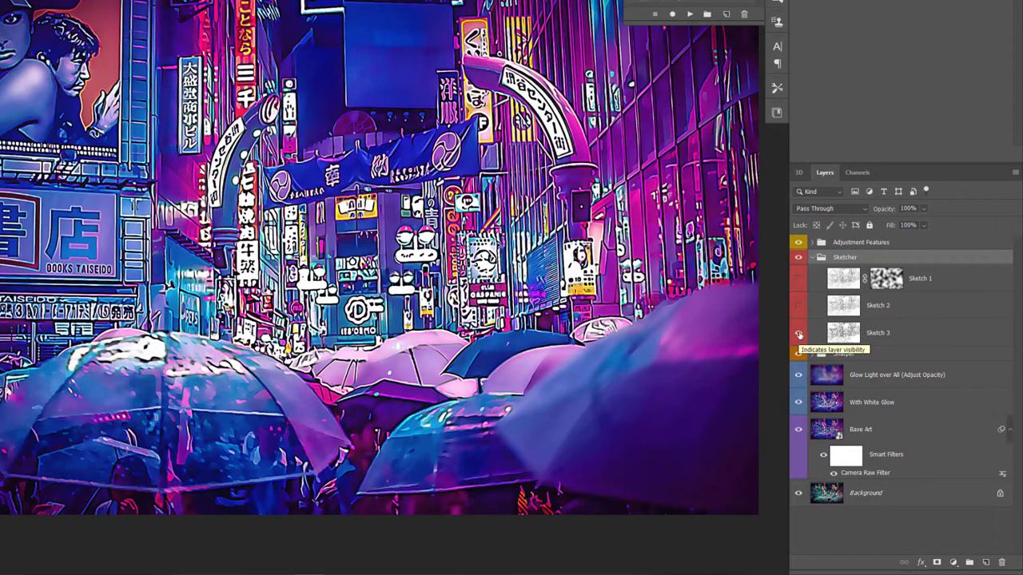
{"action": "left_click", "coordinate": [814, 258]}
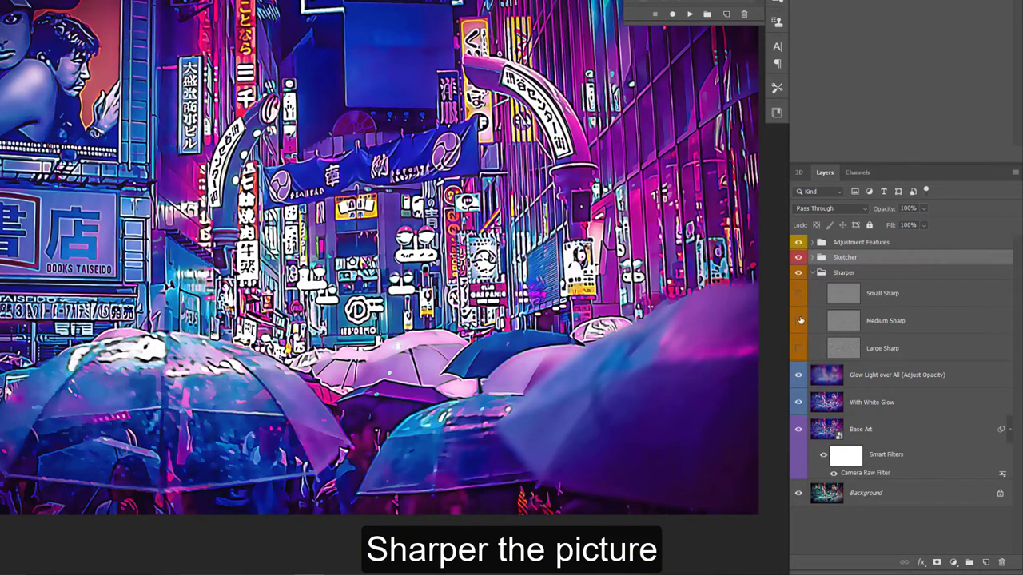
In the Sharper group, keep only Medium Sharp visible and hide Large Sharp.
{"action": "left_click", "coordinate": [799, 321]}
{"action": "left_click", "coordinate": [799, 321]}
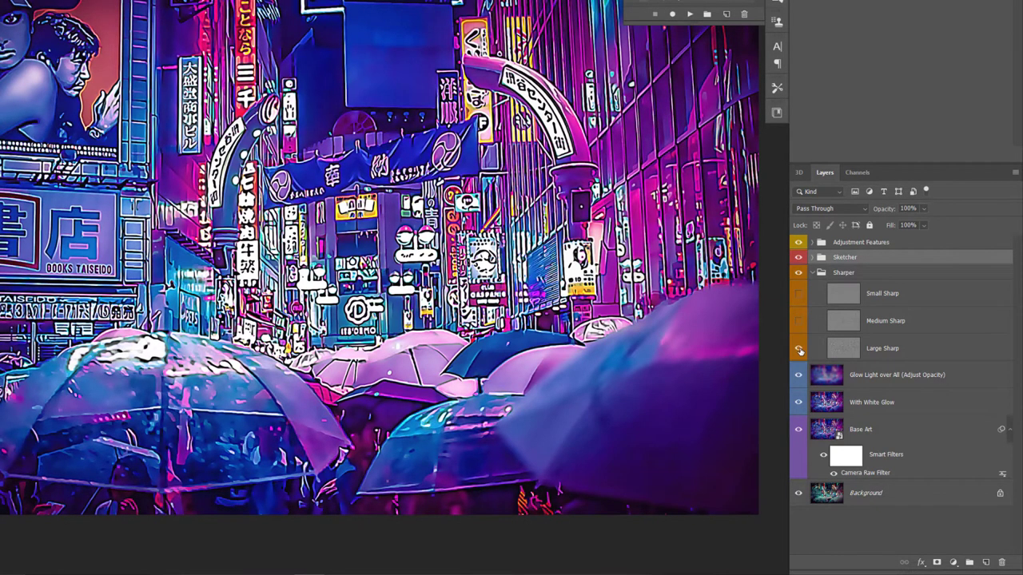
{"action": "left_click", "coordinate": [799, 349]}
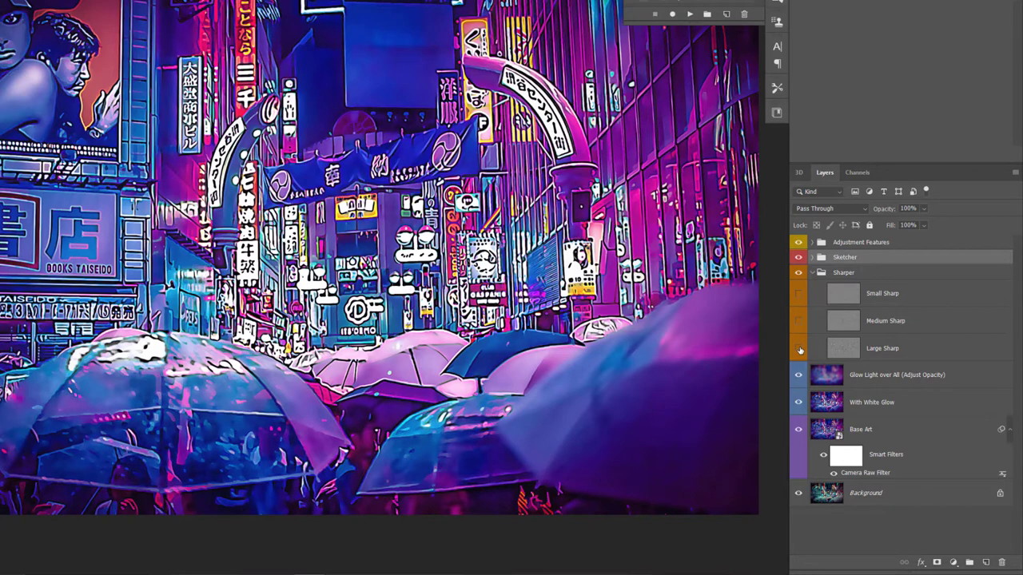
{"action": "left_click", "coordinate": [798, 321]}
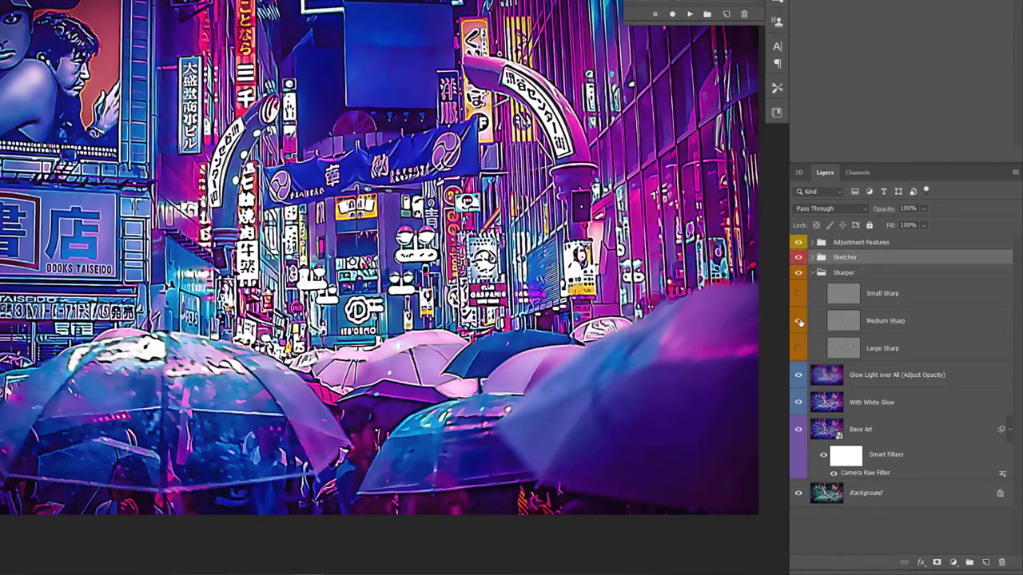
{"action": "left_click", "coordinate": [812, 273]}
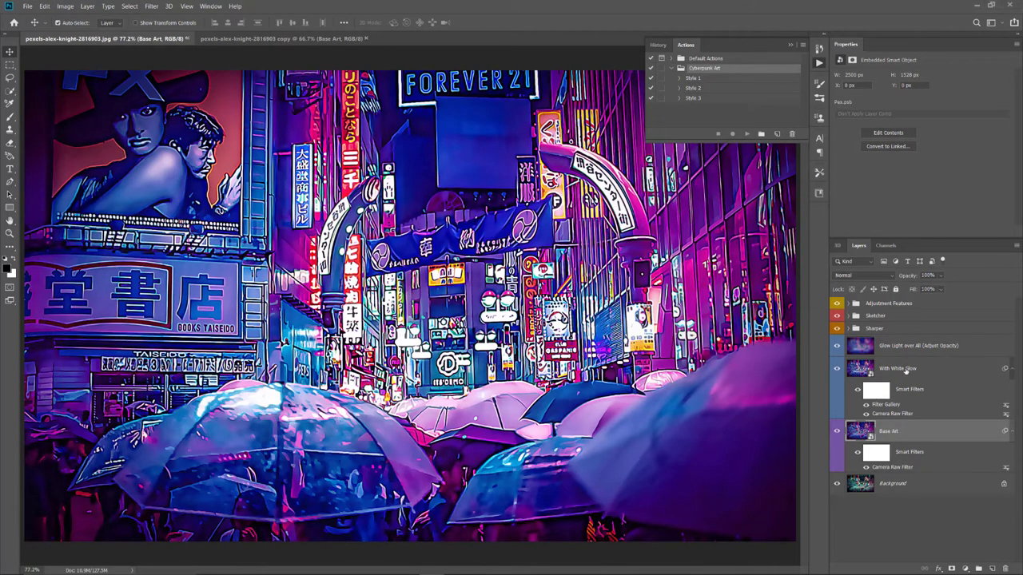
Raise the Diffuse Glow amount in With White Glow's Filter Gallery and apply it.
{"action": "left_click", "coordinate": [905, 369]}
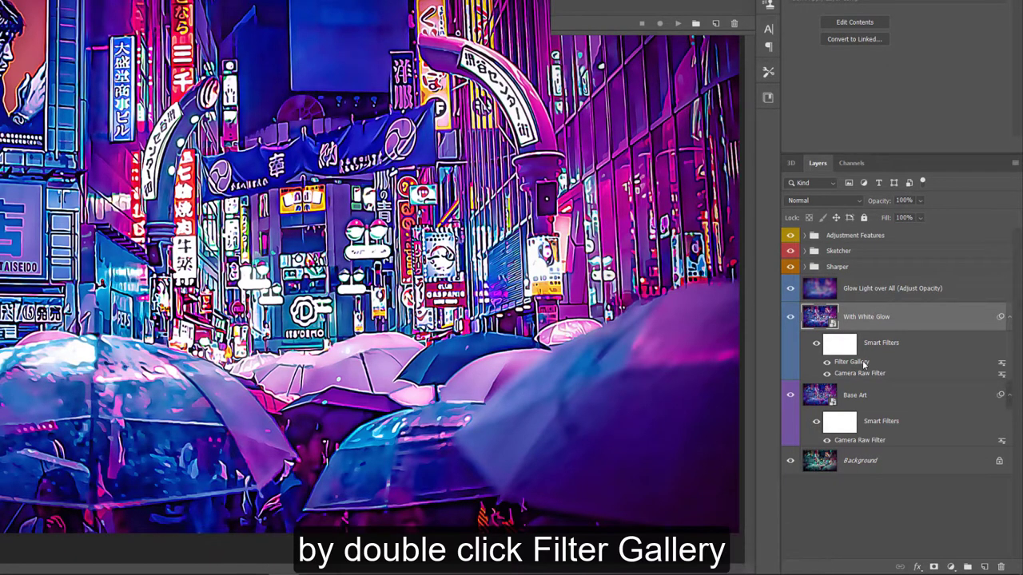
{"action": "double_click", "coordinate": [861, 363]}
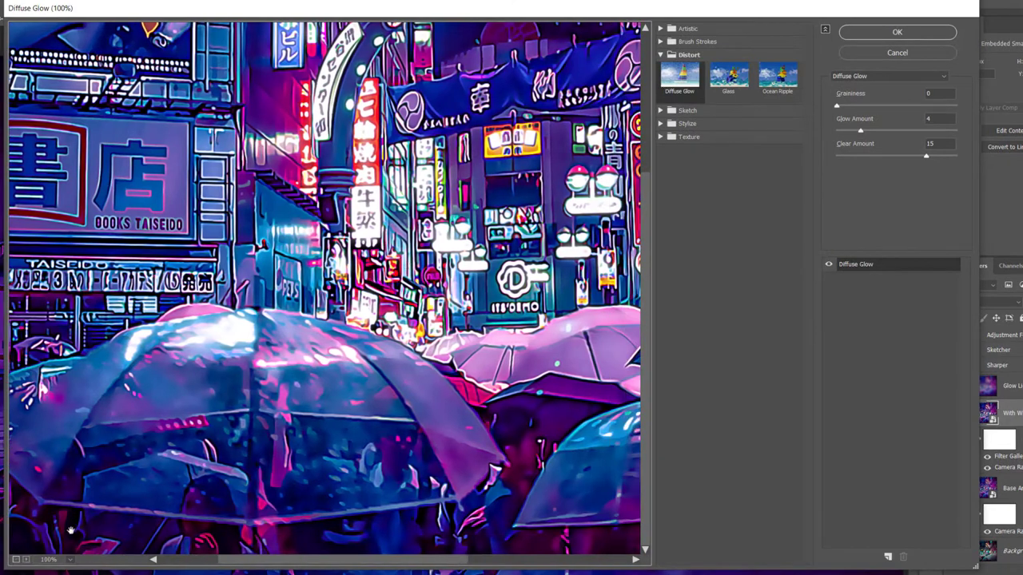
{"action": "left_click", "coordinate": [16, 560]}
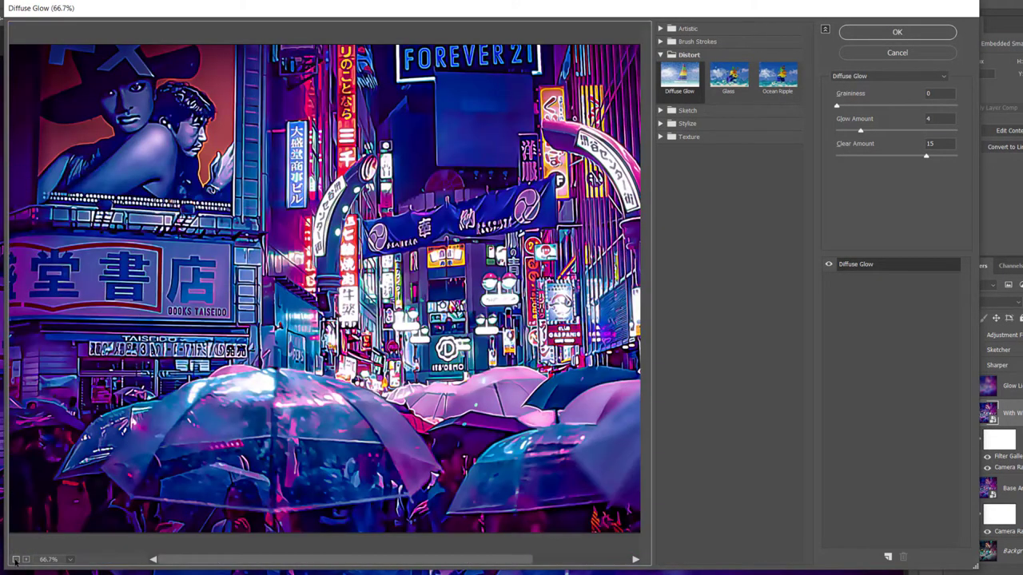
{"action": "left_click", "coordinate": [16, 560]}
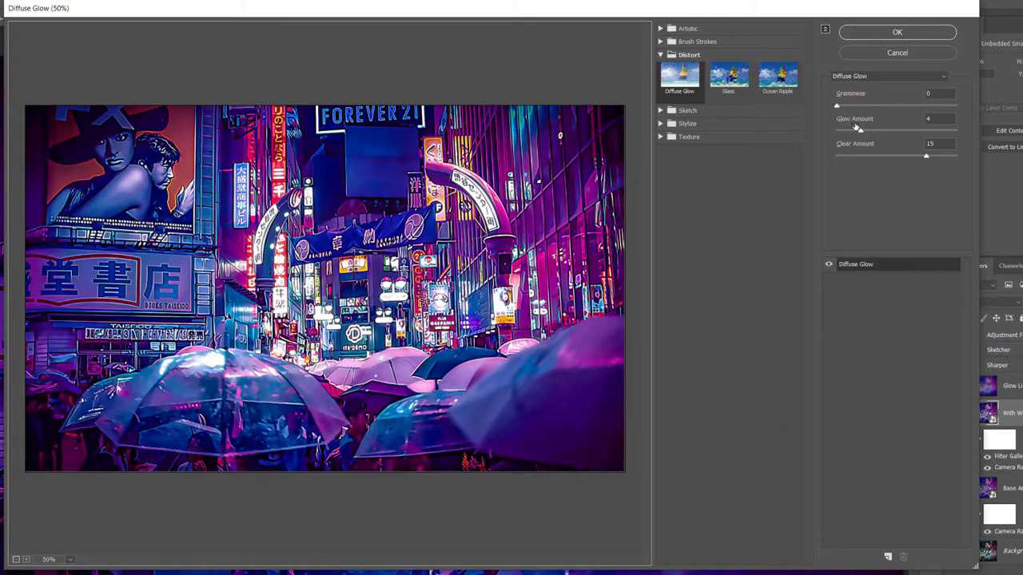
{"action": "left_click_drag", "start_coordinate": [859, 130], "coordinate": [893, 131]}
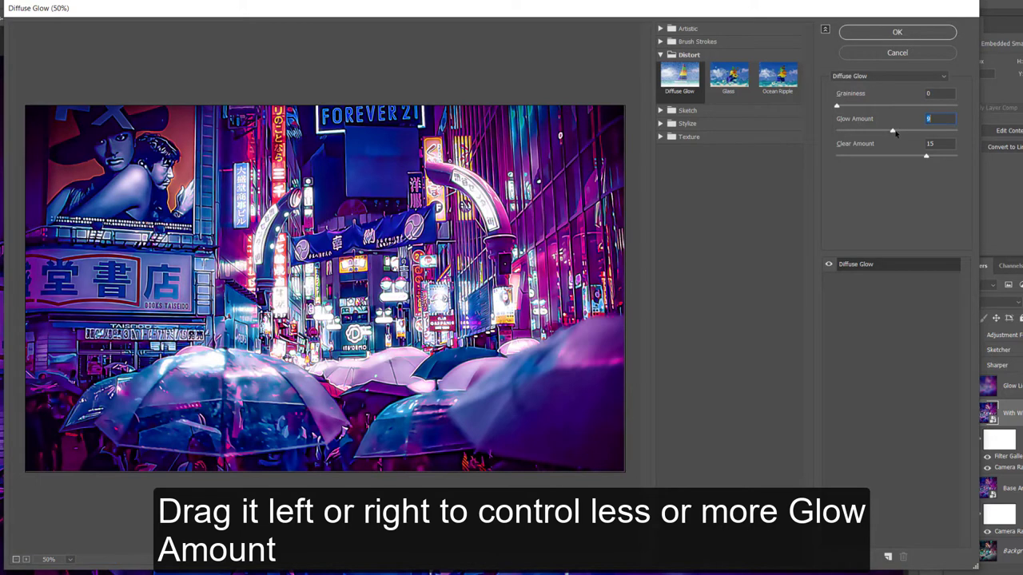
{"action": "left_click_drag", "start_coordinate": [893, 130], "coordinate": [843, 132]}
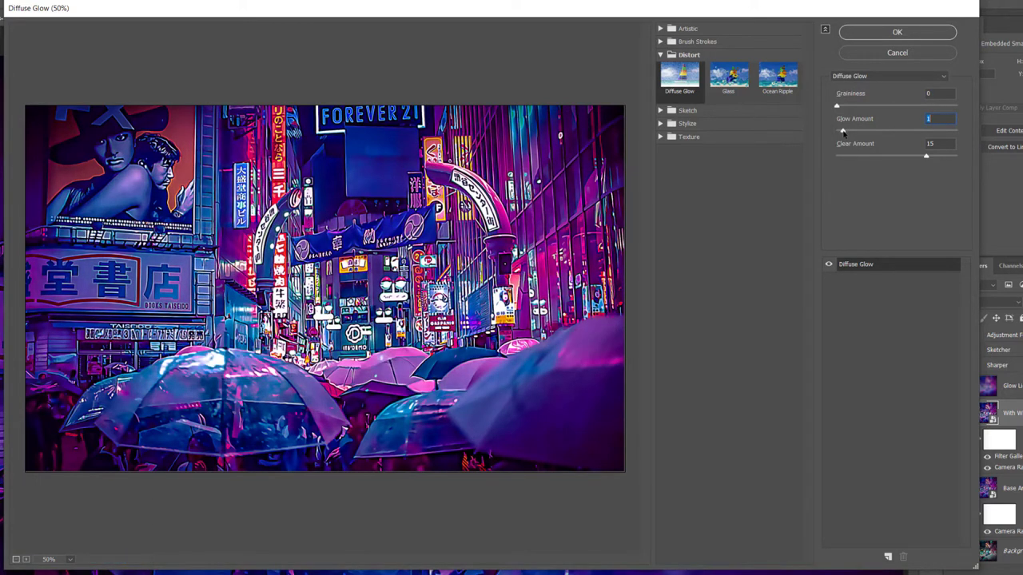
{"action": "left_click_drag", "start_coordinate": [843, 132], "coordinate": [880, 131]}
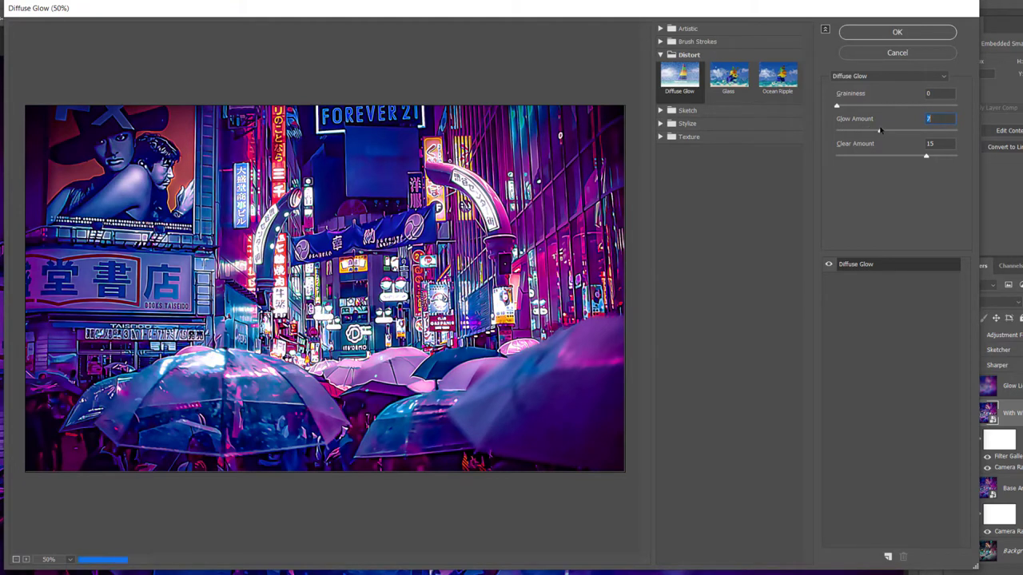
{"action": "left_click", "coordinate": [898, 33]}
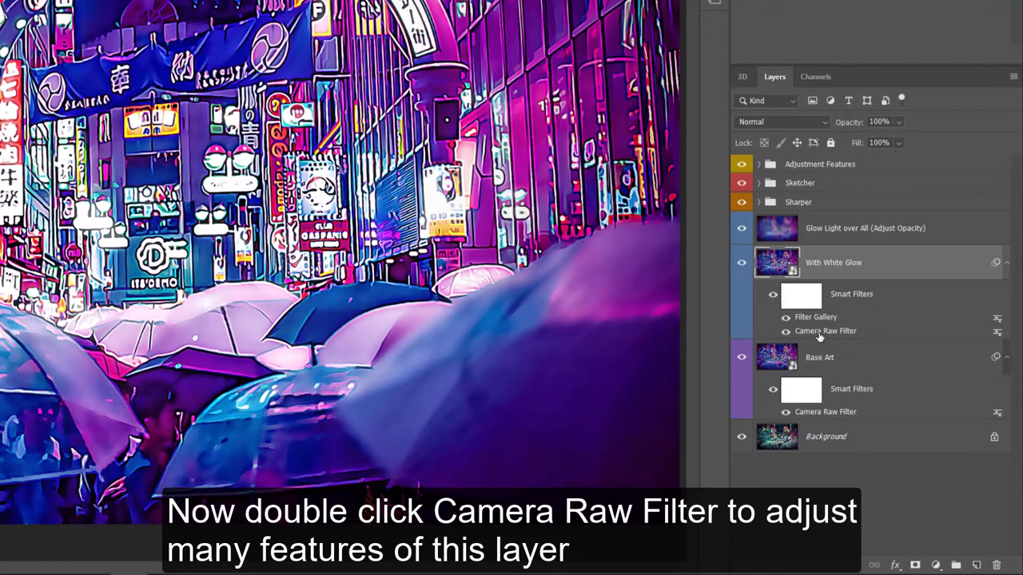
Lower the With White Glow layer's Camera Raw Tint from +49 to +27.
{"action": "double_click", "coordinate": [821, 332]}
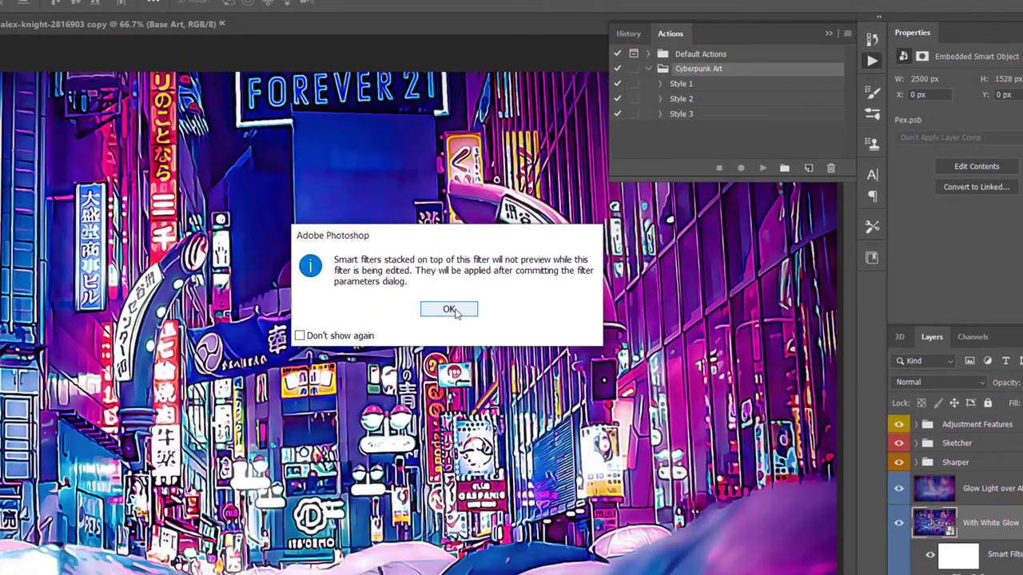
{"action": "left_click", "coordinate": [449, 310]}
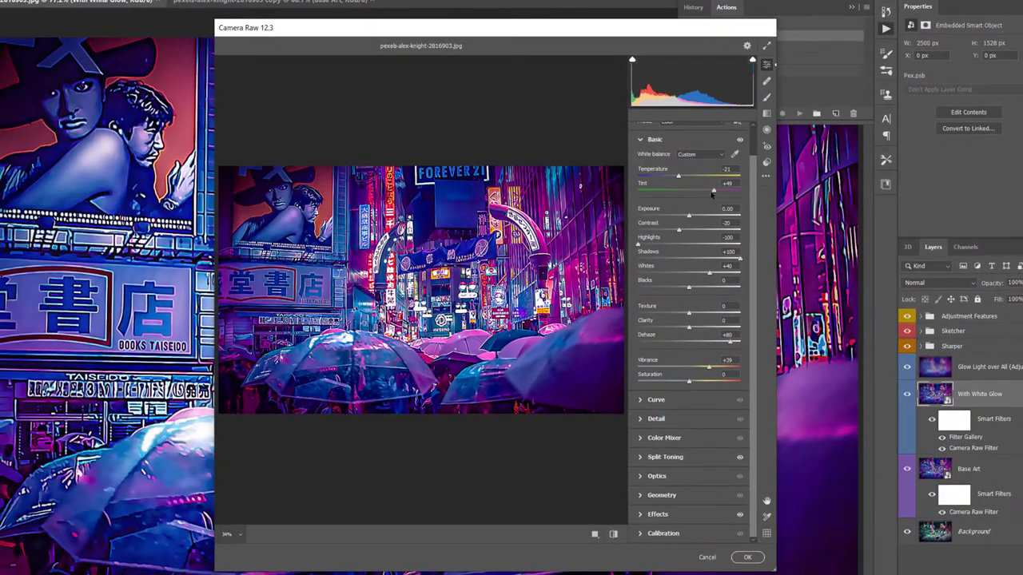
{"action": "mouse_move", "coordinate": [713, 192]}
{"action": "left_mouse_down"}
{"action": "mouse_move", "coordinate": [686, 192]}
{"action": "mouse_move", "coordinate": [701, 192]}
{"action": "left_mouse_up"}
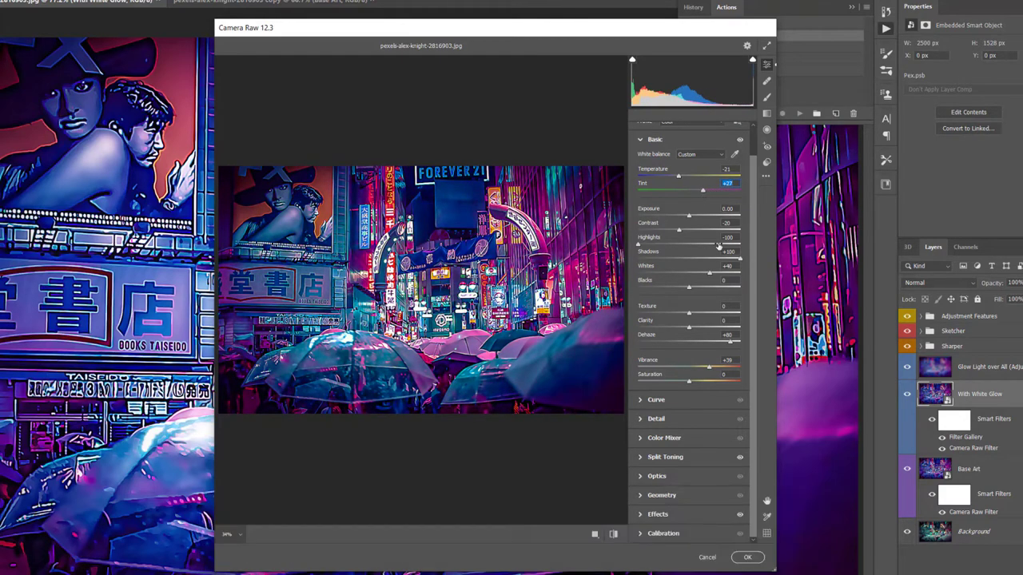
{"action": "left_click", "coordinate": [747, 557]}
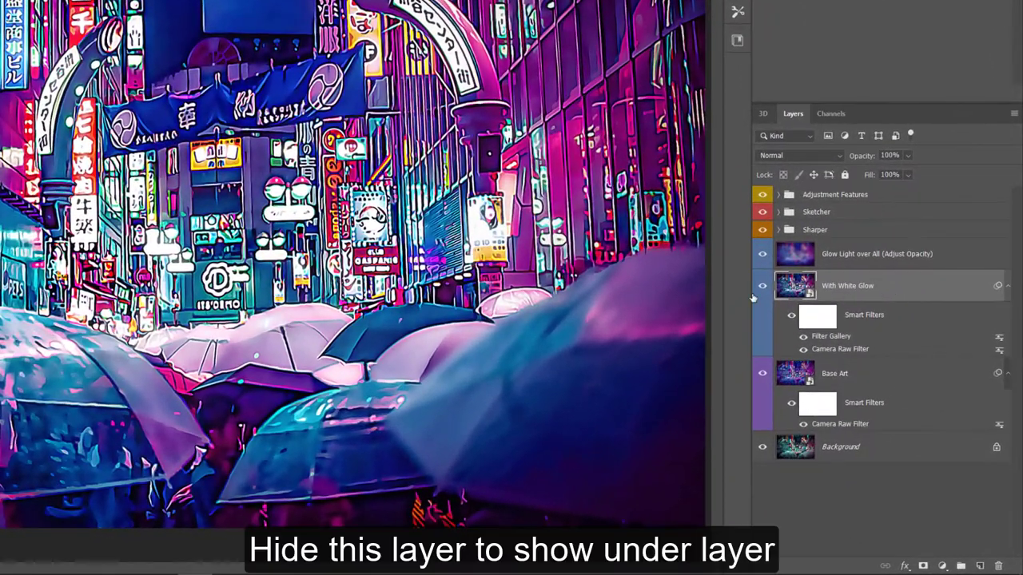
Hide With White Glow; set Base Art's Camera Raw to Temperature -18, Vibrance +10, brighter highlights.
{"action": "left_click", "coordinate": [763, 287]}
{"action": "left_click", "coordinate": [836, 374]}
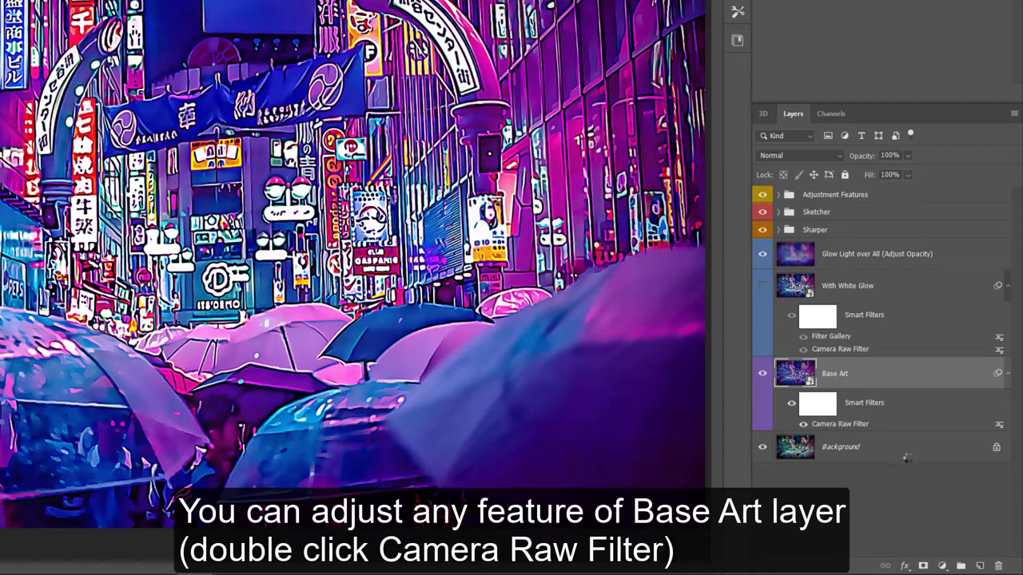
{"action": "double_click", "coordinate": [839, 423]}
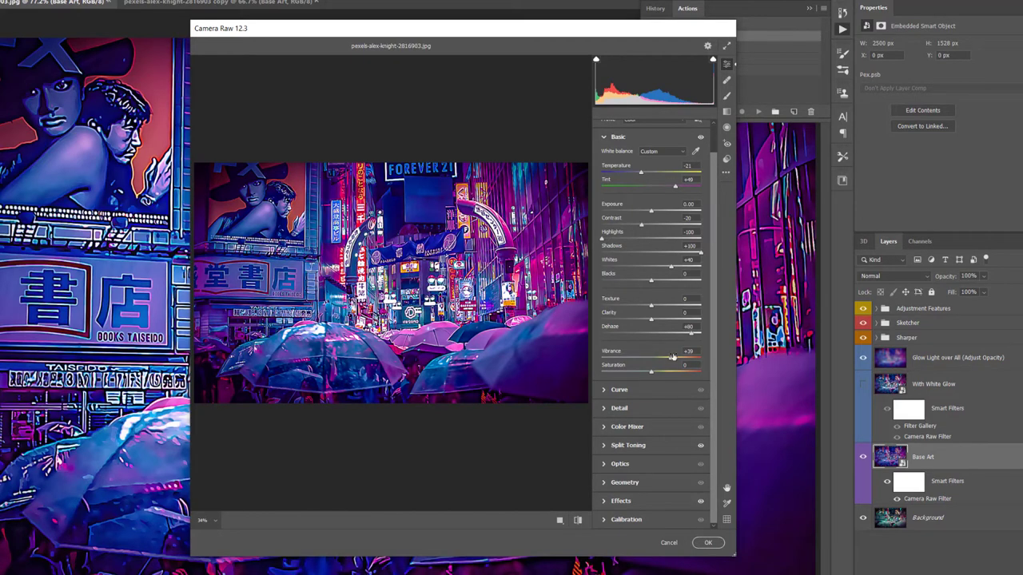
{"action": "mouse_move", "coordinate": [670, 360]}
{"action": "left_mouse_down"}
{"action": "mouse_move", "coordinate": [631, 374]}
{"action": "mouse_move", "coordinate": [657, 364]}
{"action": "left_mouse_up"}
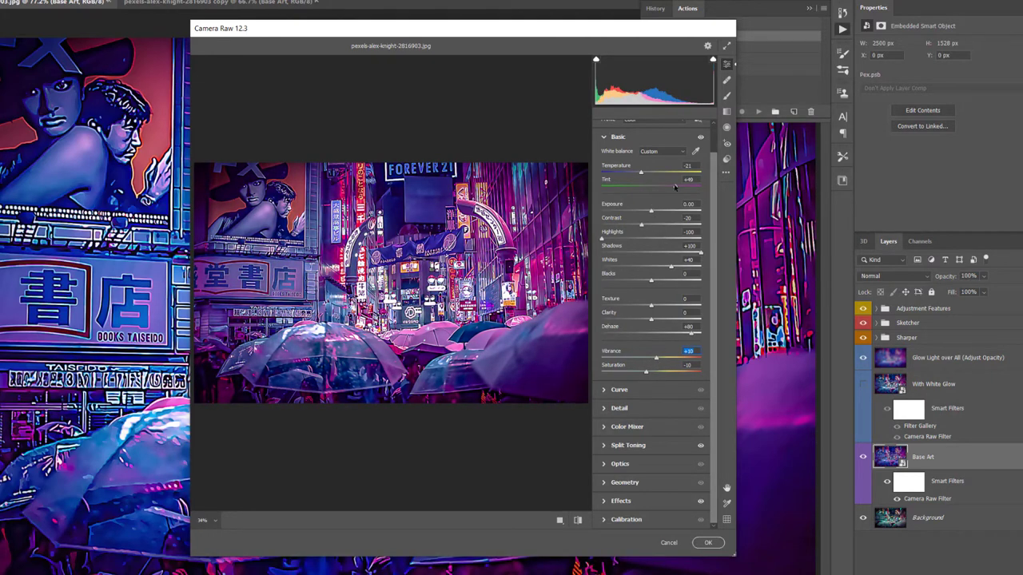
{"action": "left_click_drag", "start_coordinate": [641, 173], "coordinate": [661, 177]}
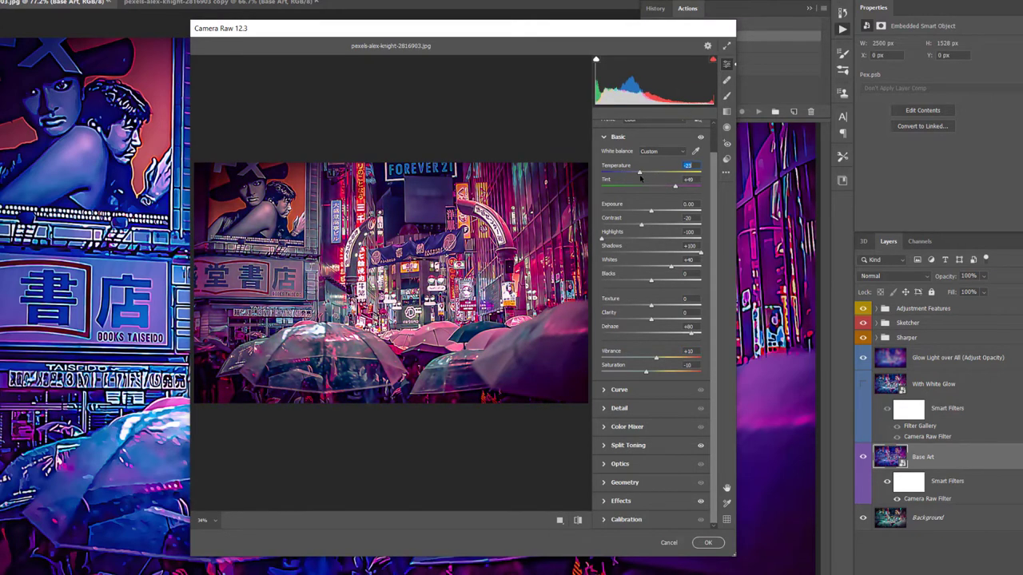
{"action": "mouse_move", "coordinate": [662, 177]}
{"action": "left_mouse_down"}
{"action": "mouse_move", "coordinate": [643, 179]}
{"action": "mouse_move", "coordinate": [669, 189]}
{"action": "left_mouse_up"}
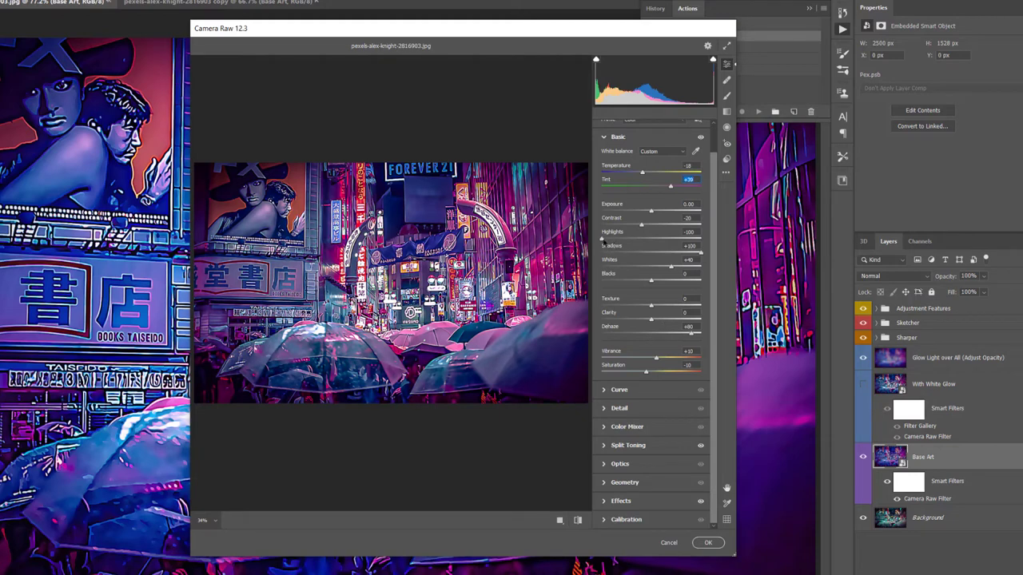
{"action": "mouse_move", "coordinate": [602, 239]}
{"action": "left_mouse_down"}
{"action": "mouse_move", "coordinate": [640, 241]}
{"action": "mouse_move", "coordinate": [609, 239]}
{"action": "left_mouse_up"}
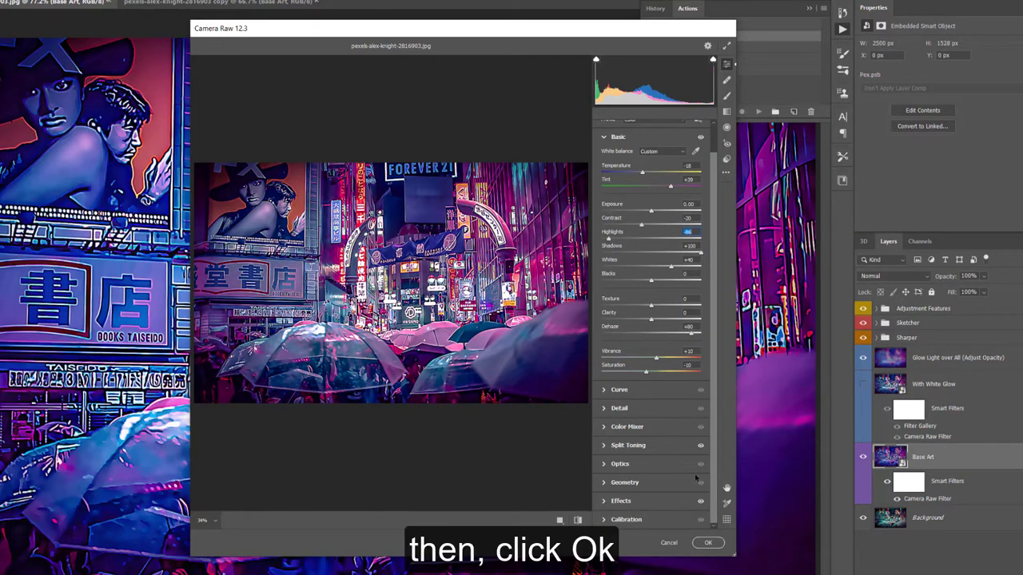
{"action": "left_click", "coordinate": [707, 543]}
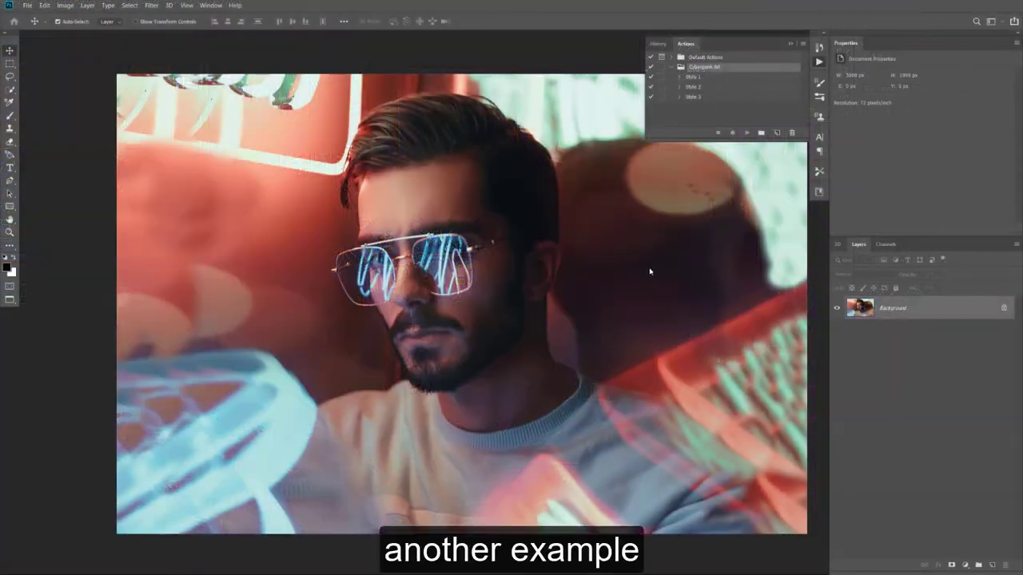
Run the Style 3 action, then the Style 1 cyberpunk action, on the glasses portrait.
{"action": "left_click", "coordinate": [706, 97]}
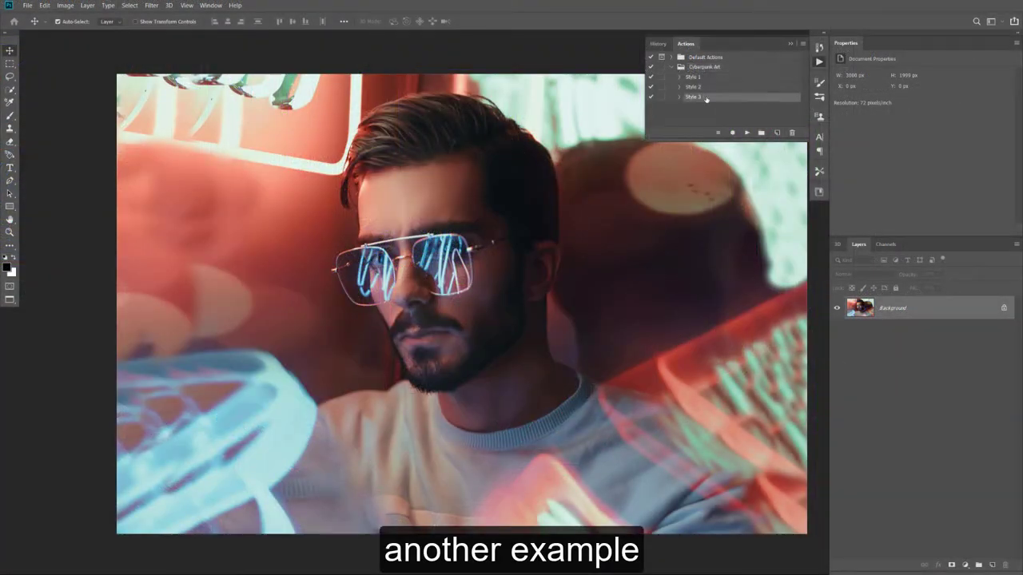
{"action": "left_click", "coordinate": [743, 132]}
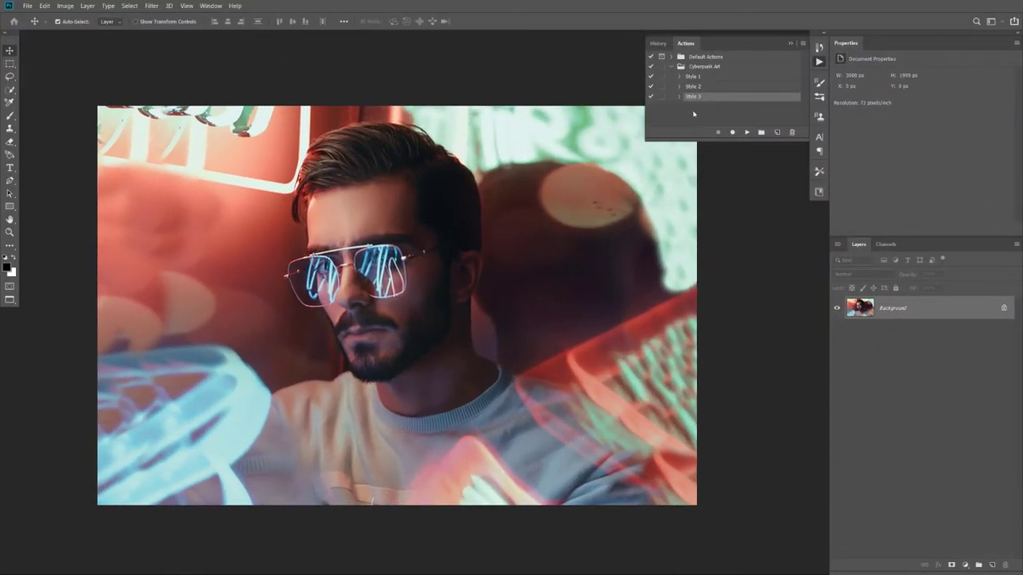
{"action": "left_click", "coordinate": [704, 77]}
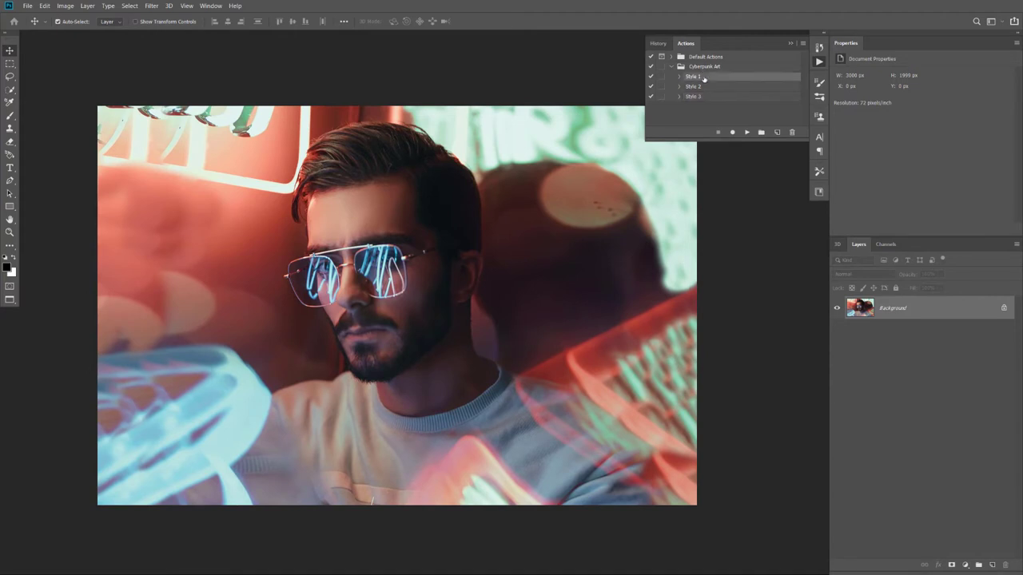
{"action": "left_click", "coordinate": [746, 133]}
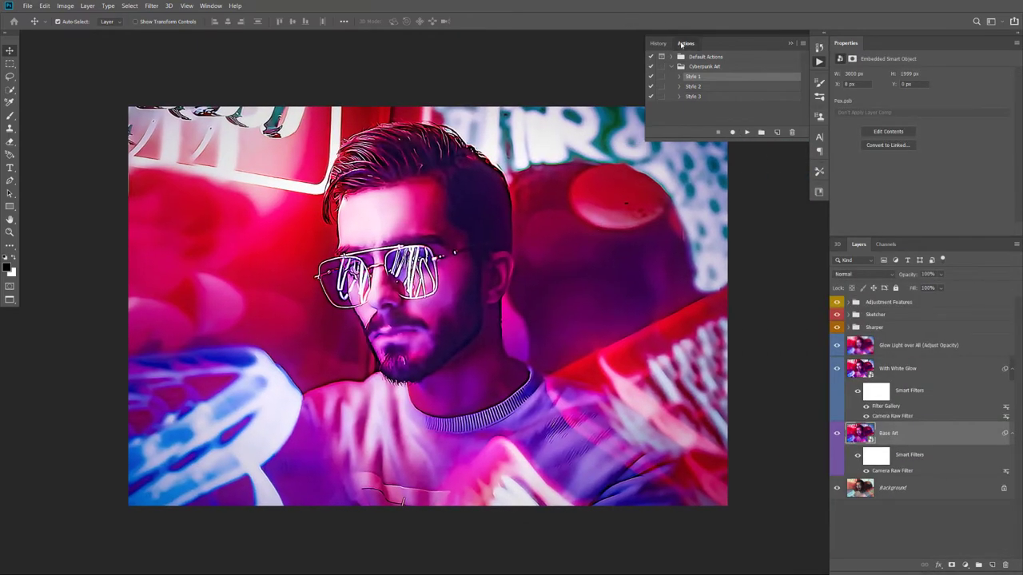
Collapse the actions list and arrange the documents 2-up Vertical.
{"action": "left_click", "coordinate": [686, 42]}
{"action": "left_click", "coordinate": [210, 5]}
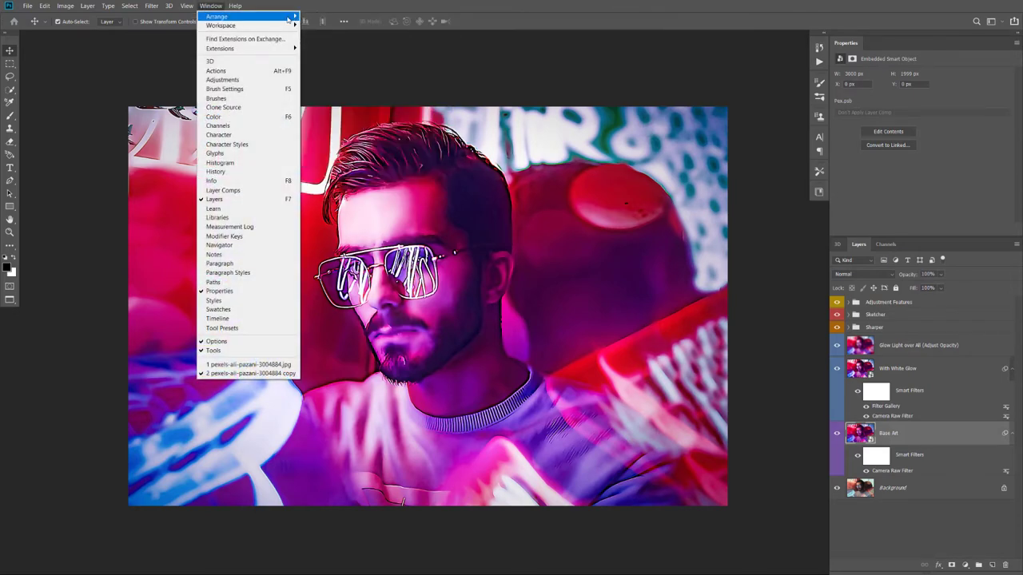
{"action": "mouse_move", "coordinate": [217, 16]}
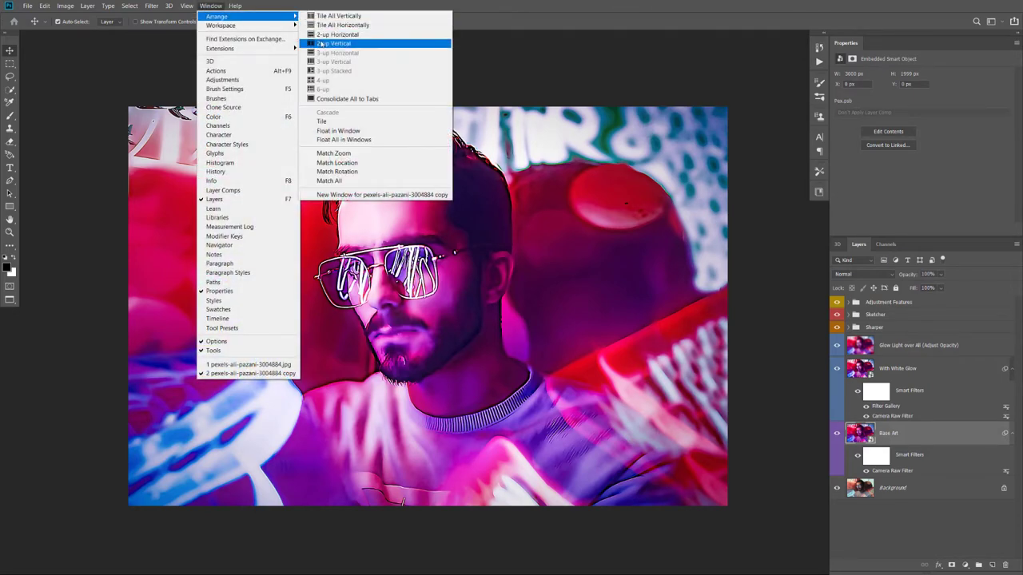
{"action": "left_click", "coordinate": [327, 43]}
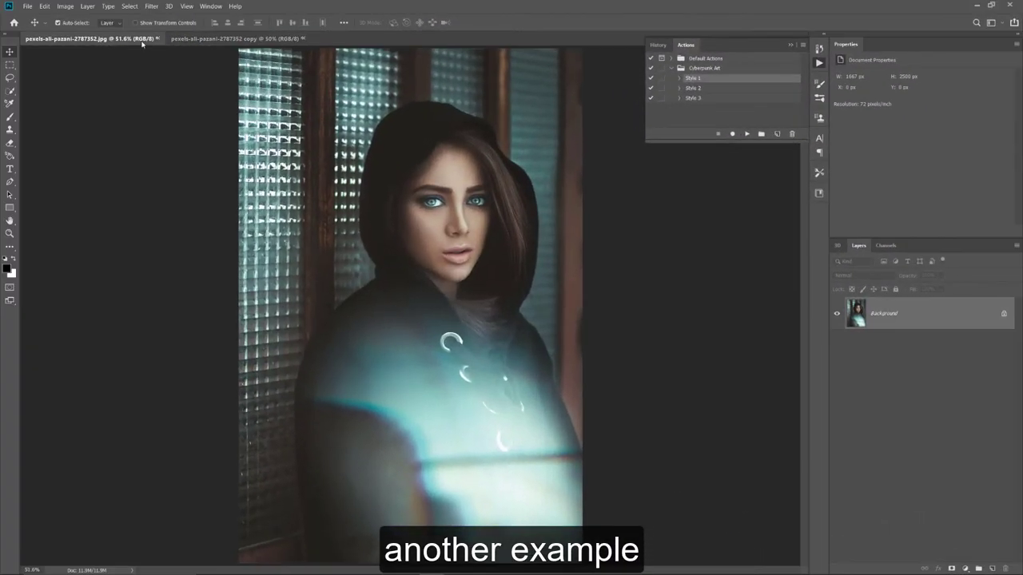
Apply Style 2 to the left hooded-woman copy and pick Style 1 for the right one.
{"action": "left_click", "coordinate": [746, 134]}
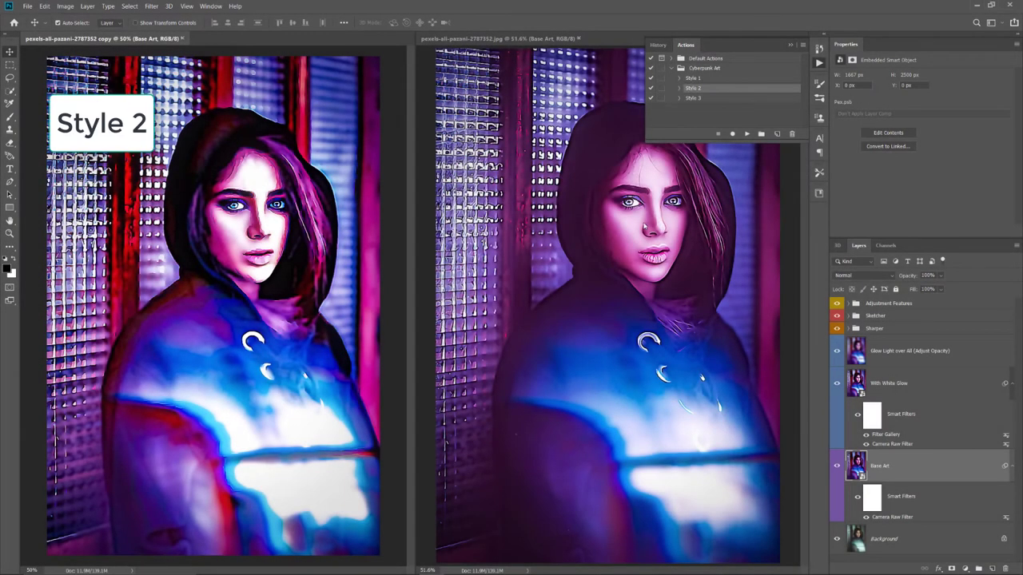
{"action": "left_click", "coordinate": [637, 222]}
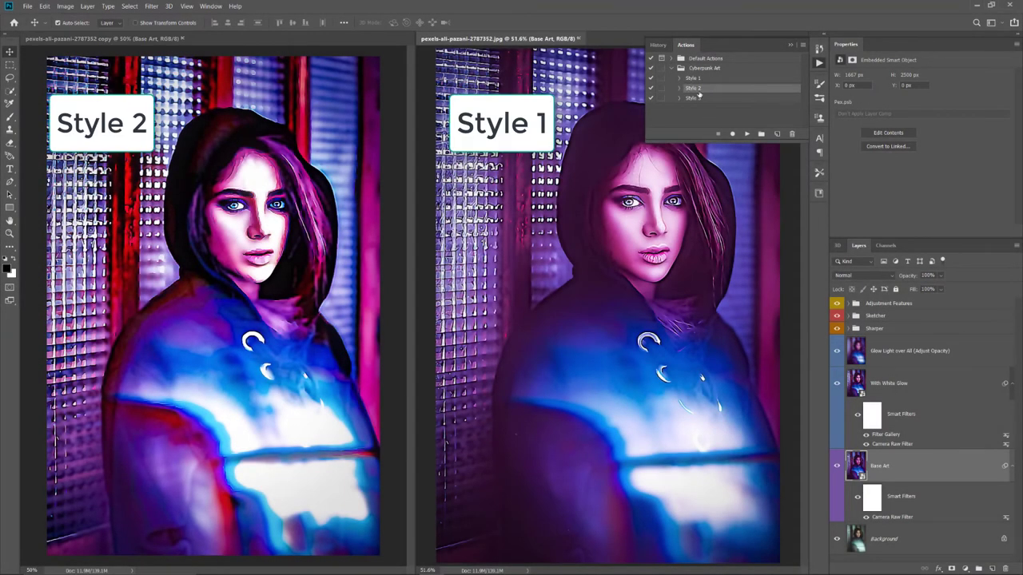
{"action": "left_click", "coordinate": [694, 78]}
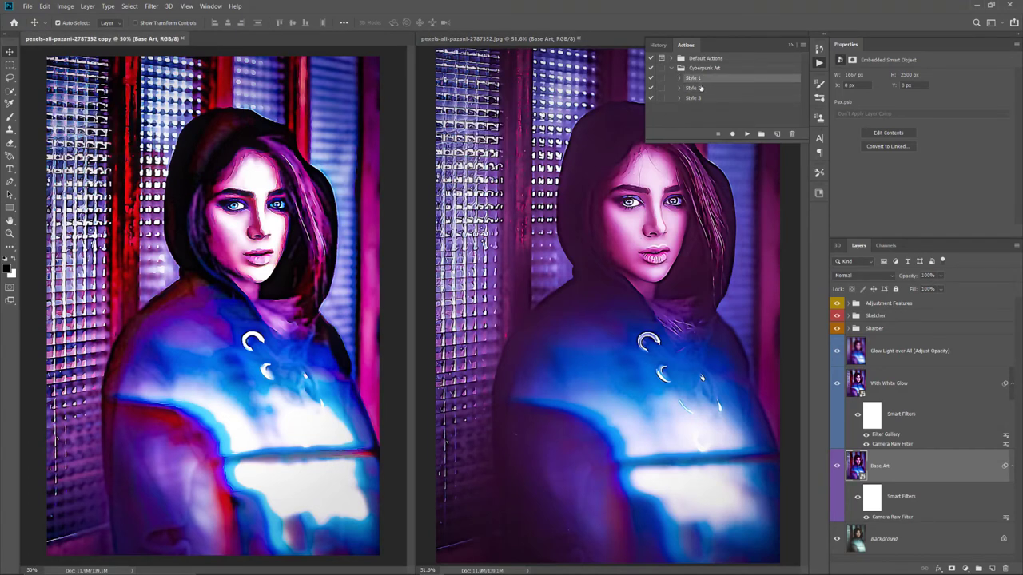
{"action": "left_click", "coordinate": [686, 45]}
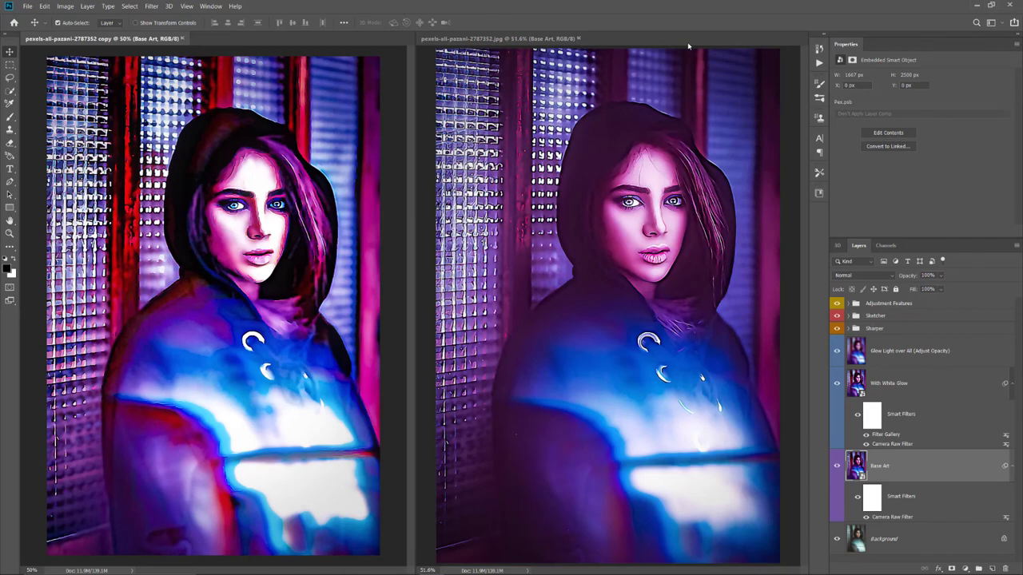